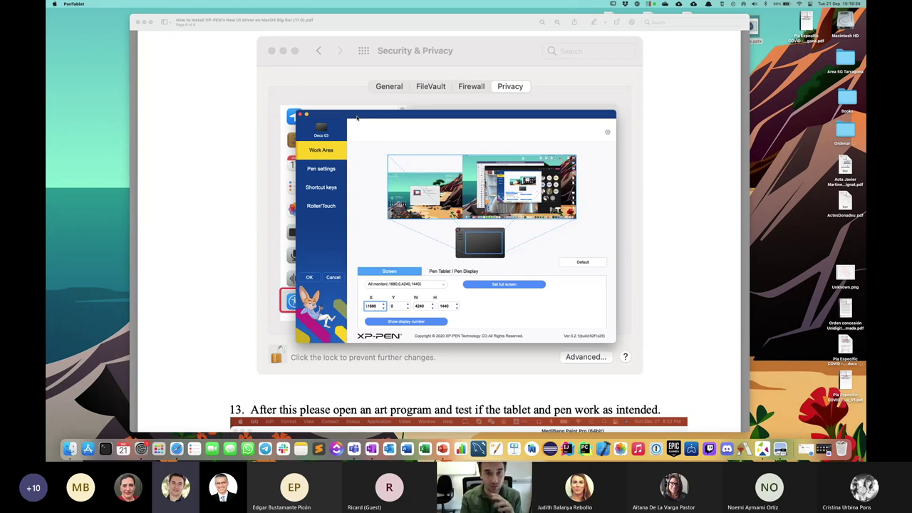
# Close the driver installation guide and the Downloads folder, and reposition the tablet settings window on the desktop.
pyautogui.click(134, 22)
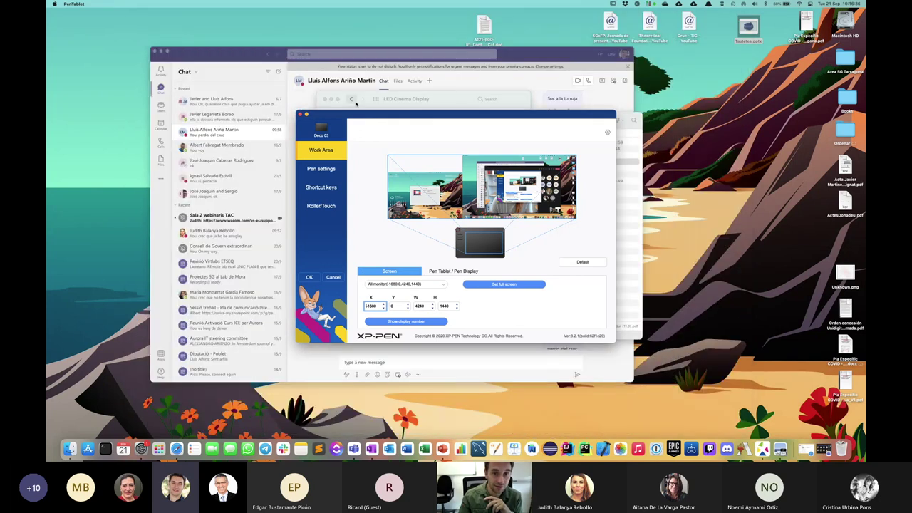
pyautogui.moveTo(340, 117); pyautogui.dragTo(250, 21)
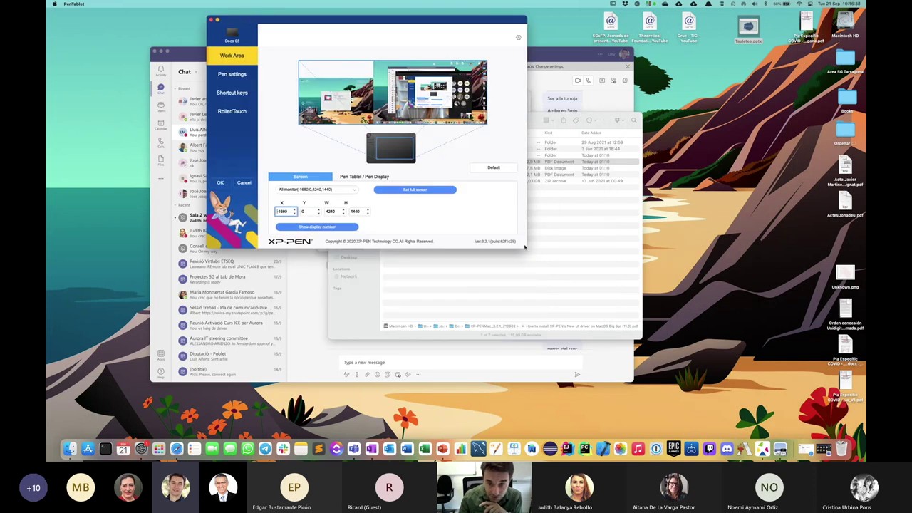
pyautogui.click(563, 293)
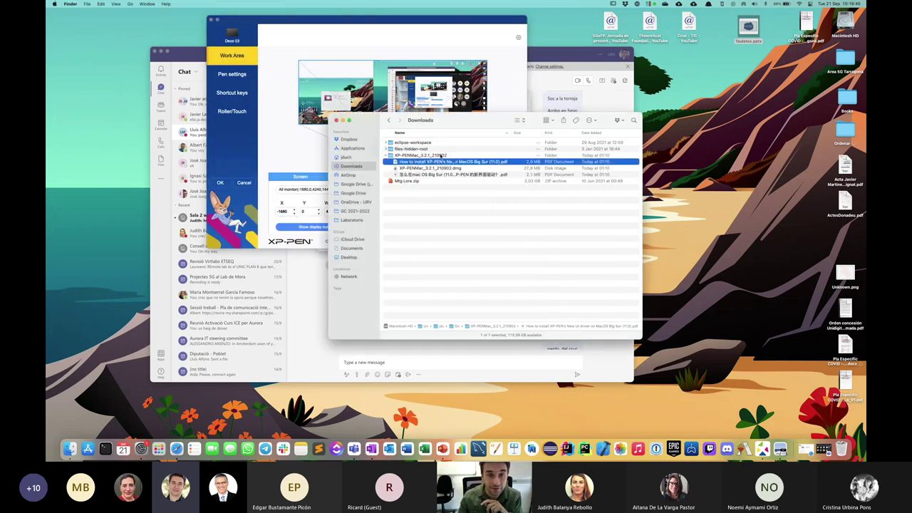
pyautogui.click(335, 120)
pyautogui.moveTo(336, 26); pyautogui.dragTo(455, 94)
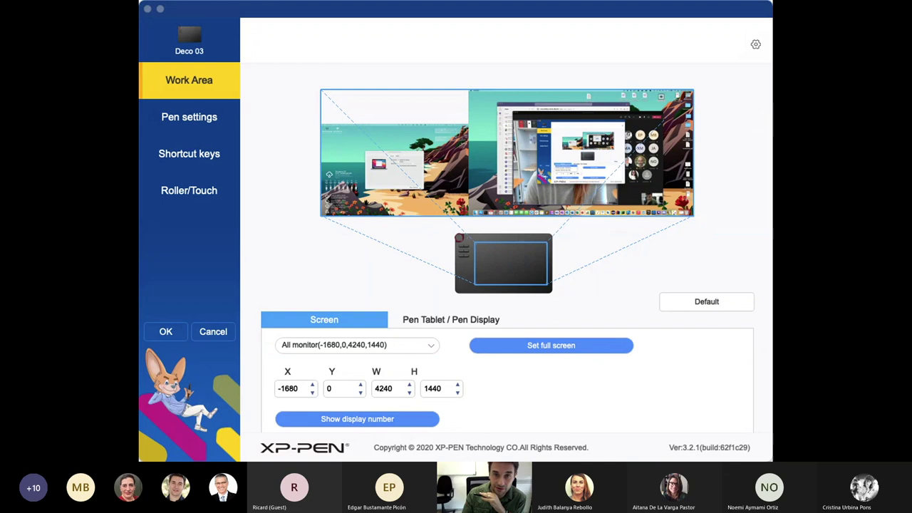
# Map the tablet's work area to the primary monitor, Monitor1 (0,0,2560,1440).
pyautogui.click(754, 277)
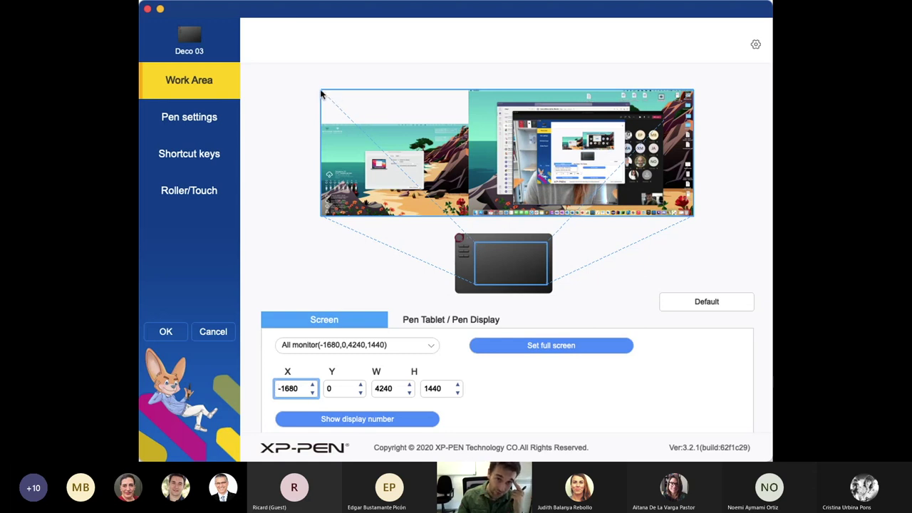
pyautogui.click(432, 353)
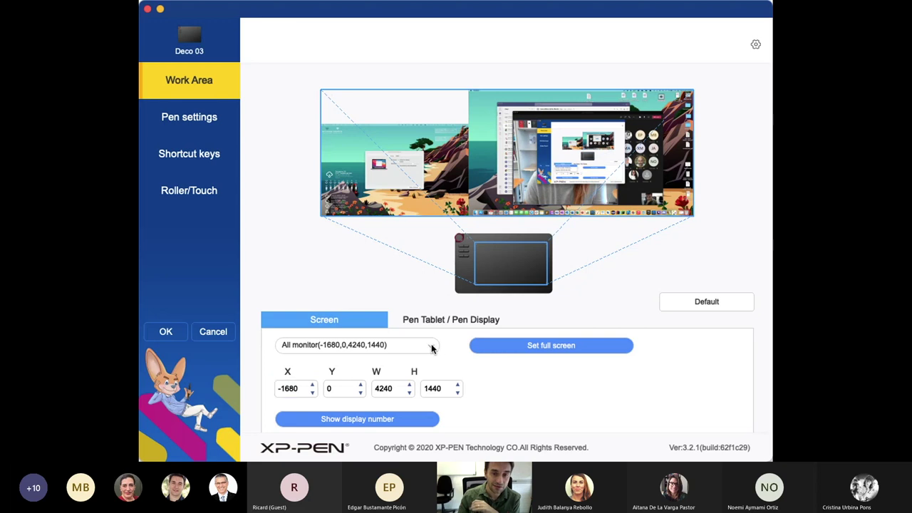
pyautogui.click(400, 367)
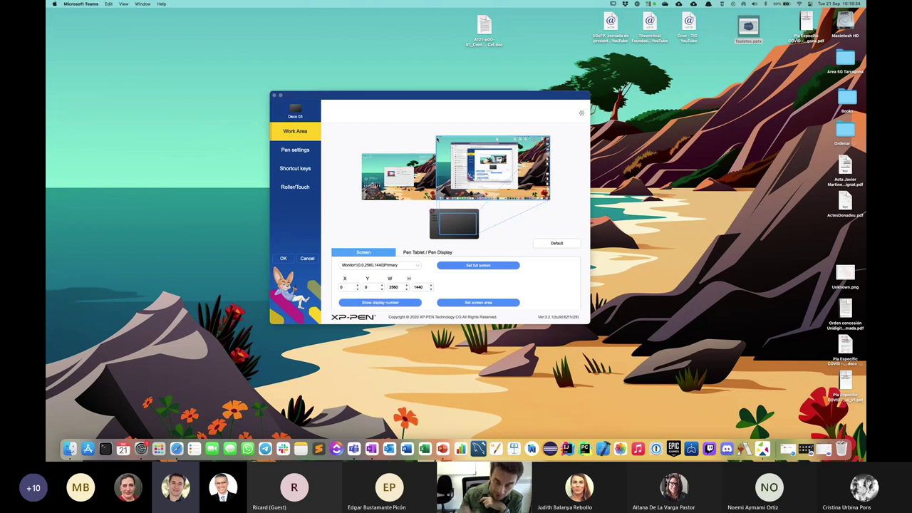
pyautogui.click(63, 17)
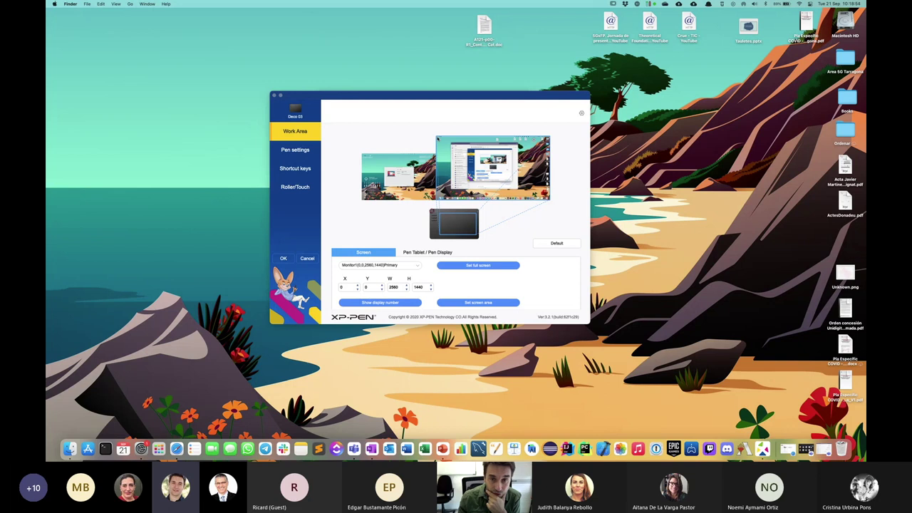
# Restrict the mapped screen area to about the upper-left quarter of Monitor1 (X 21, Y 7, W 1204, H 669).
pyautogui.click(447, 145)
pyautogui.moveTo(438, 138); pyautogui.dragTo(492, 169)
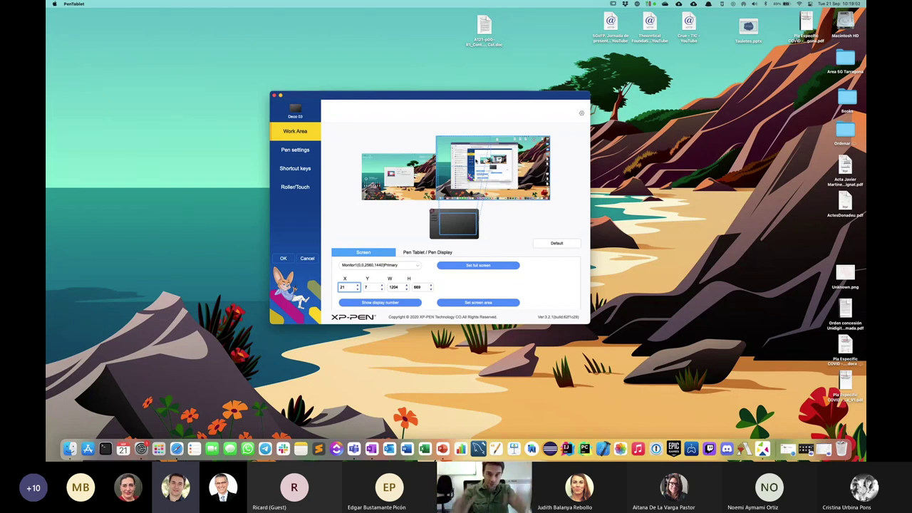
pyautogui.click(62, 12)
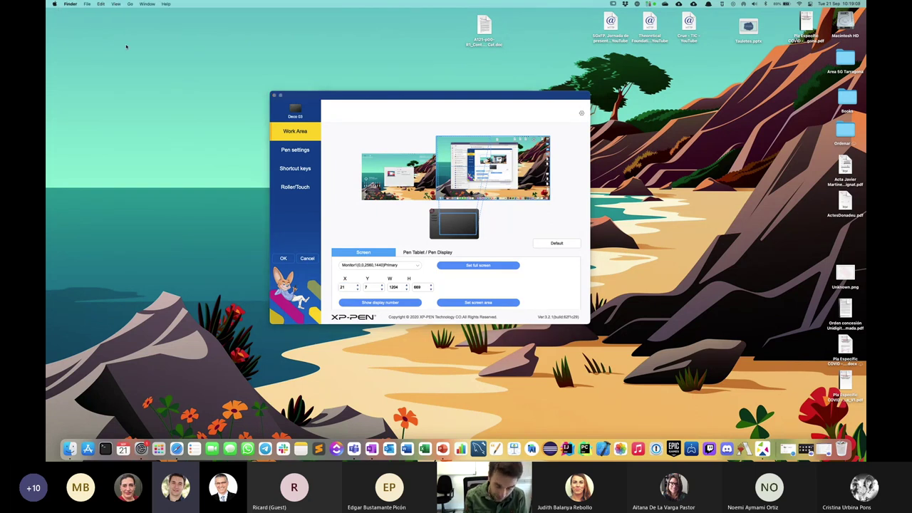
pyautogui.click(435, 215)
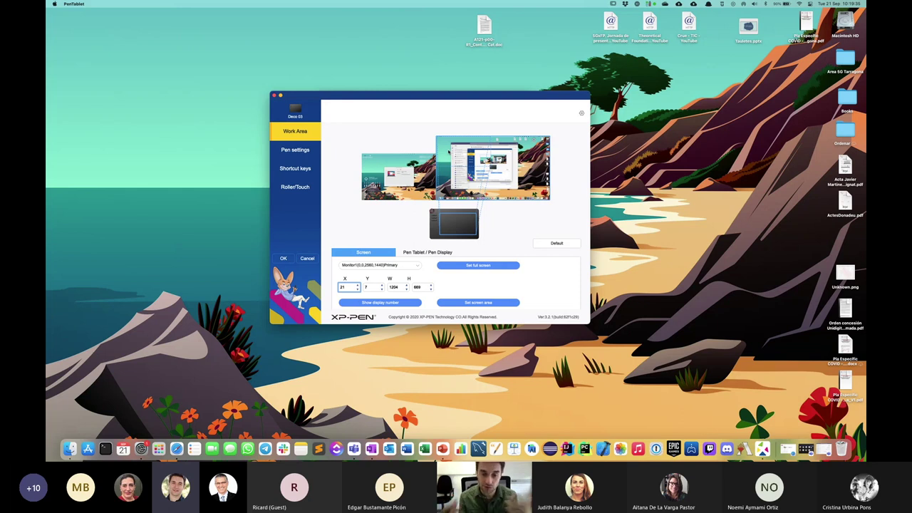
# Switch to OneNote, make its window full screen, and bring up the drawing tools on the untitled page.
pyautogui.click(371, 448)
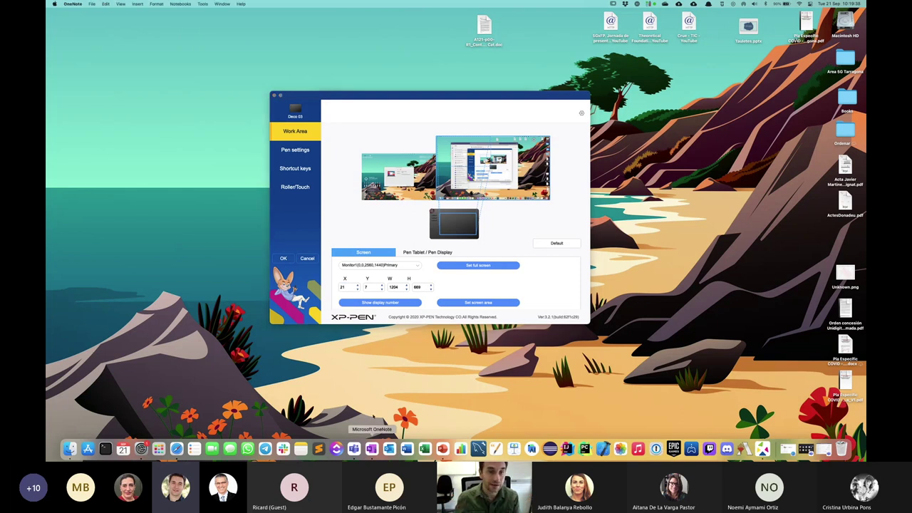
pyautogui.moveTo(345, 15); pyautogui.dragTo(248, 65)
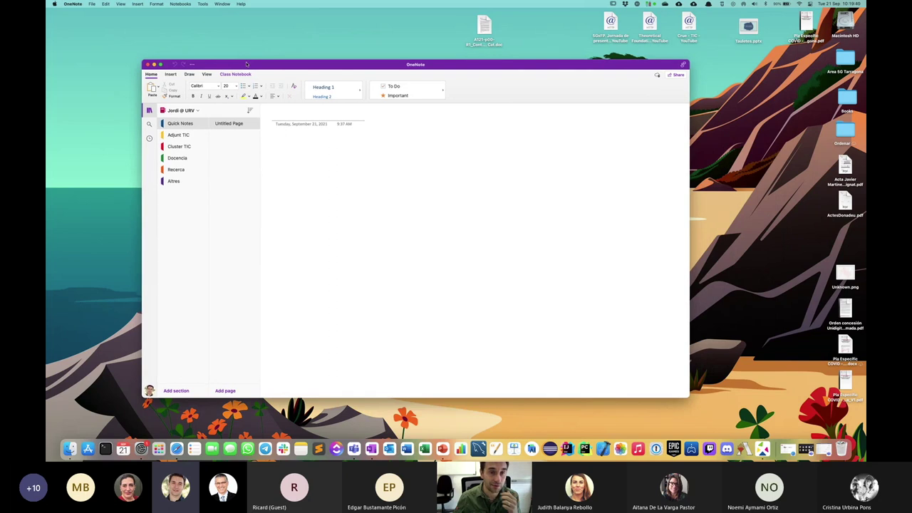
pyautogui.click(161, 64)
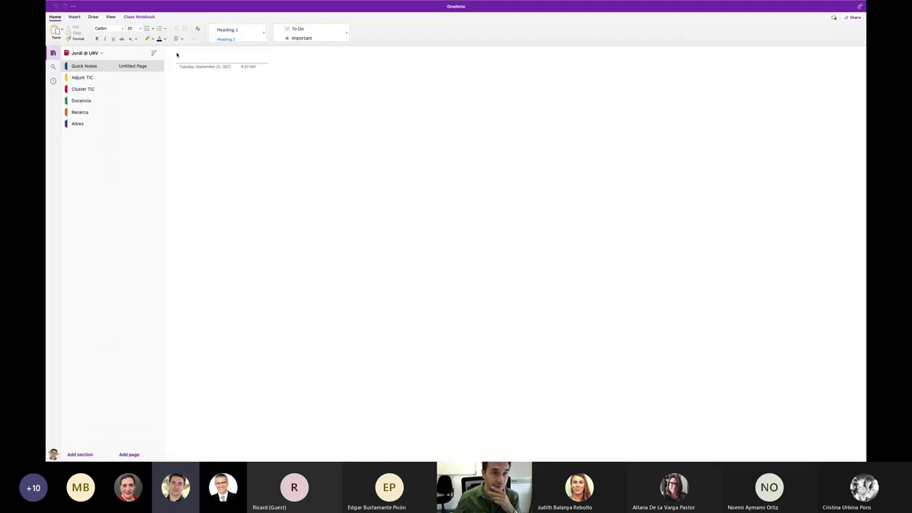
pyautogui.click(92, 16)
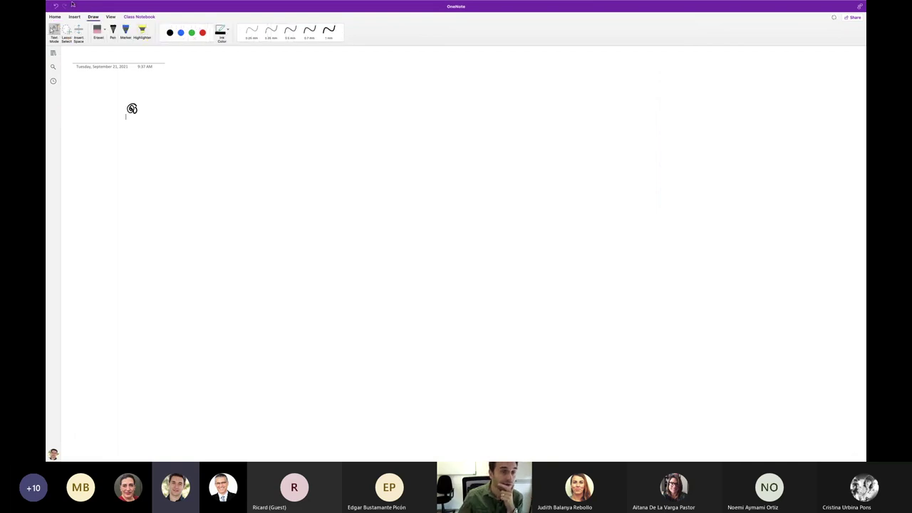
# With the black 0.5 mm pen, draw a diagonal line from the page's upper-left corner to about its middle.
pyautogui.press('super+Tab')
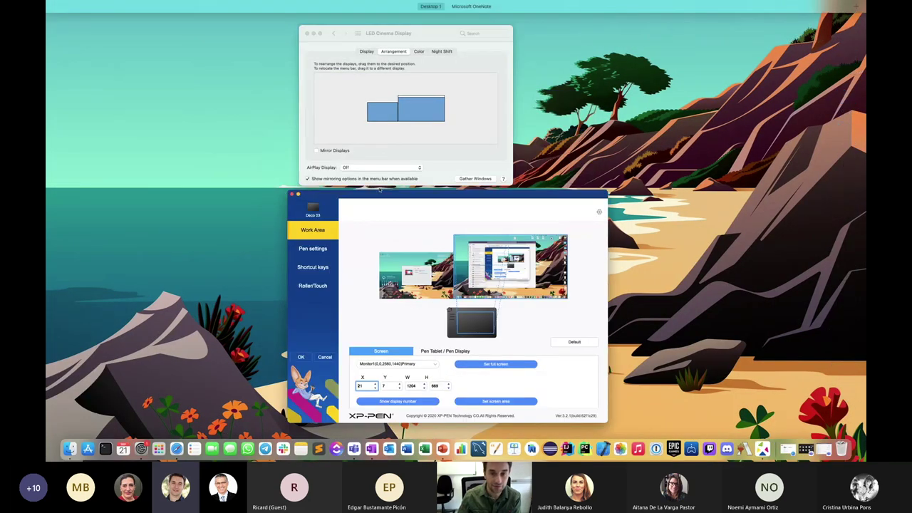
pyautogui.press('super+Tab')
pyautogui.click(244, 164)
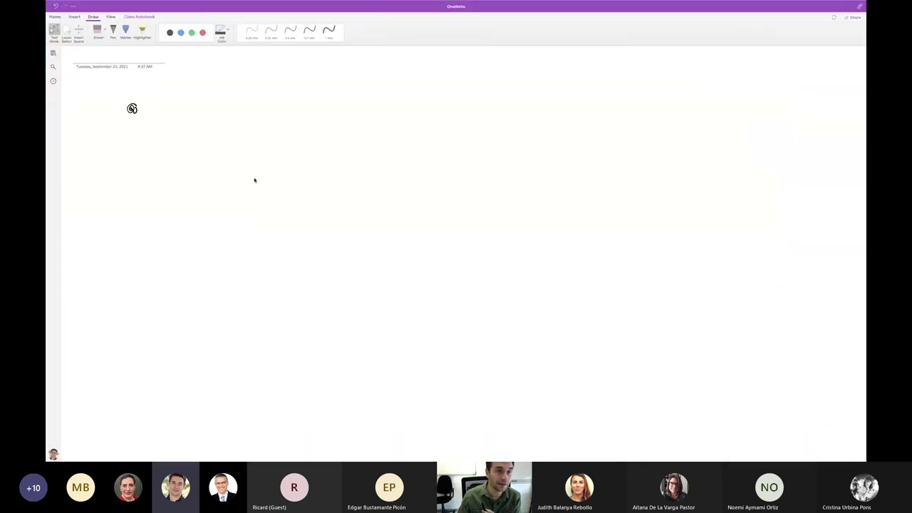
pyautogui.click(290, 30)
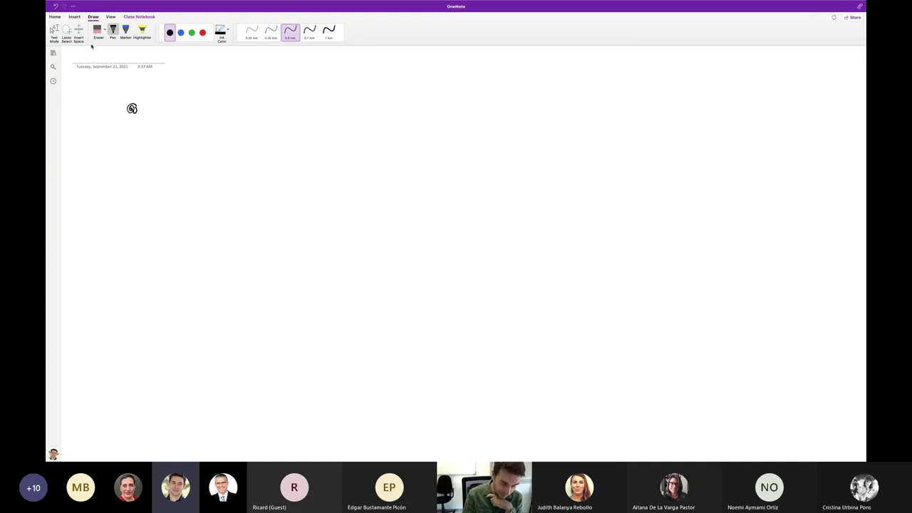
pyautogui.moveTo(93, 54)
pyautogui.mouseDown()
pyautogui.moveTo(224, 125)
pyautogui.moveTo(438, 216)
pyautogui.mouseUp()
pyautogui.press('Escape')
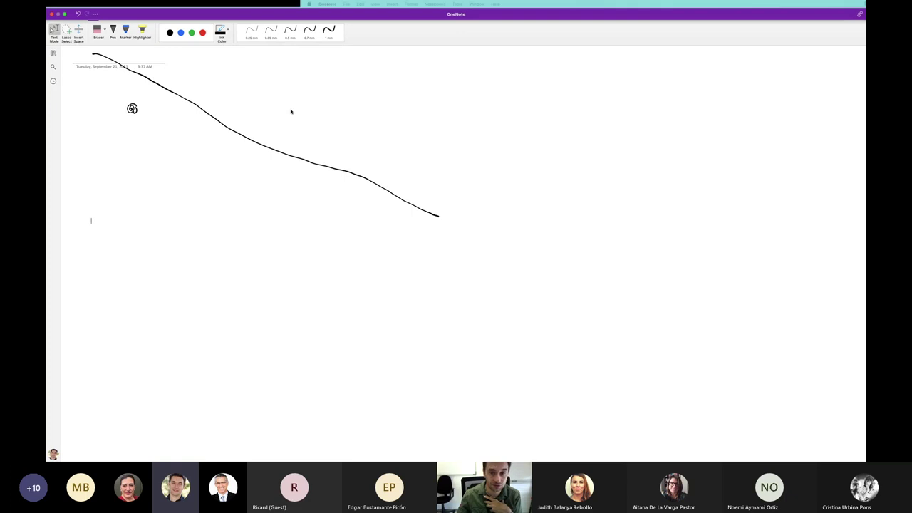
# In the PenTablet driver, map the tablet to the whole of Monitor1 (0,0,2560,1440) again.
pyautogui.press('super+Tab')
pyautogui.click(384, 267)
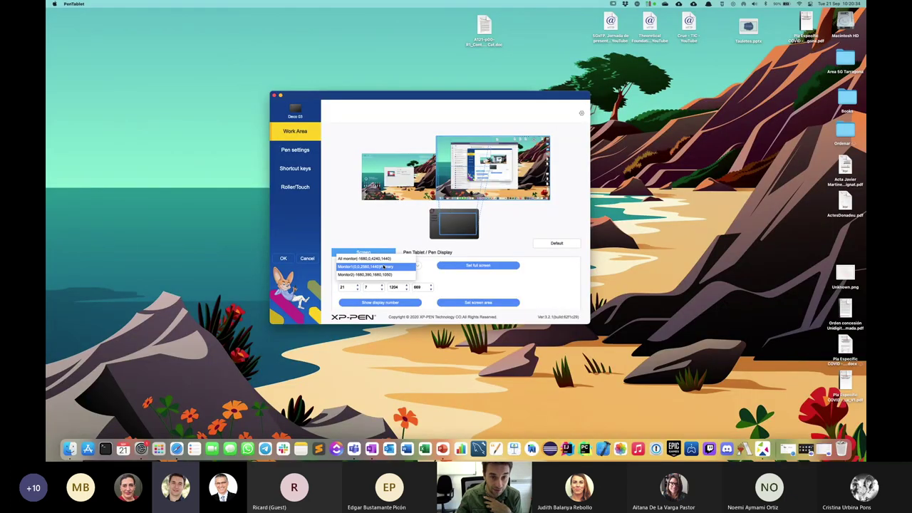
pyautogui.click(384, 267)
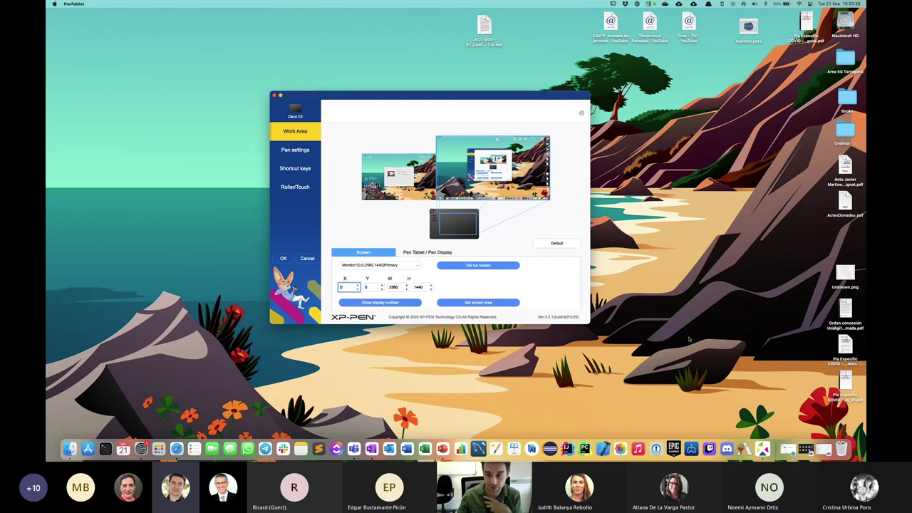
# In OneNote, draw a red 0.5 mm diagonal line from the page's upper-left corner to its lower-right corner.
pyautogui.press('super+Tab')
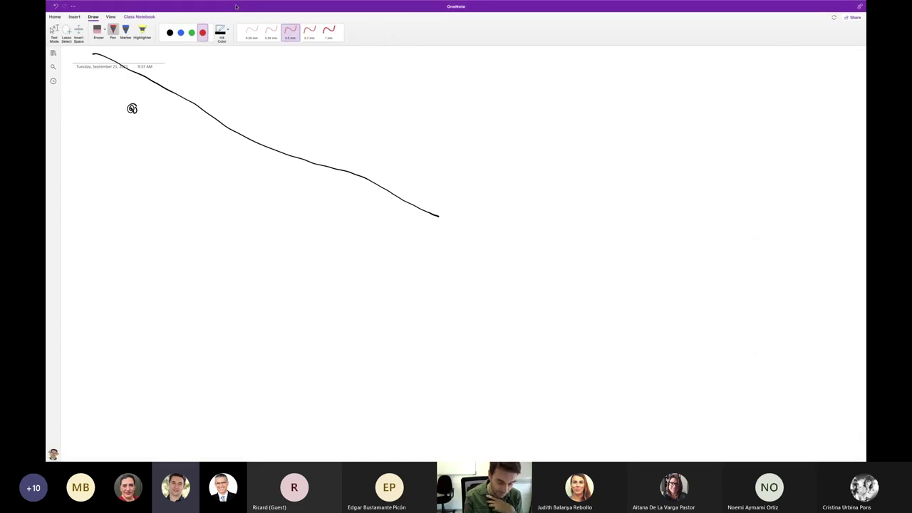
pyautogui.moveTo(83, 51)
pyautogui.mouseDown()
pyautogui.moveTo(470, 236)
pyautogui.moveTo(854, 449)
pyautogui.mouseUp()
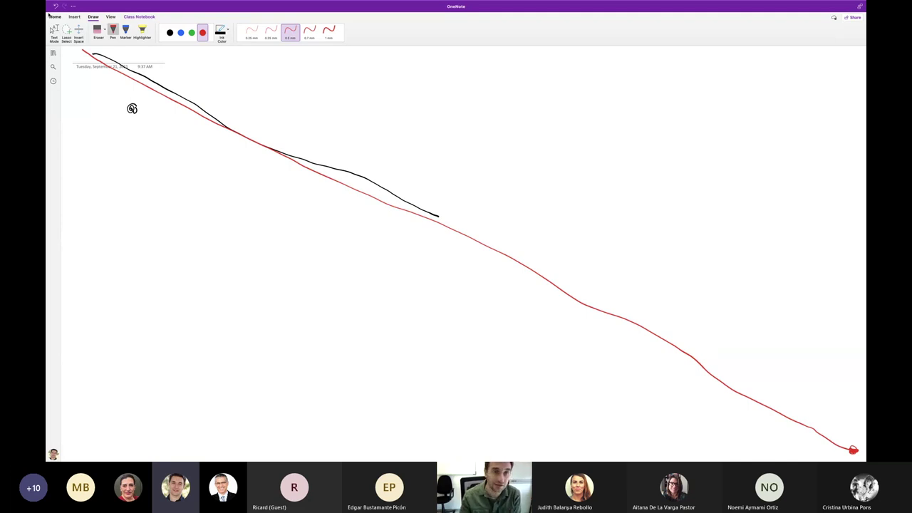
# Switch back to the PenTablet driver, open the pen settings and test the pen pressure.
pyautogui.moveTo(50, 1)
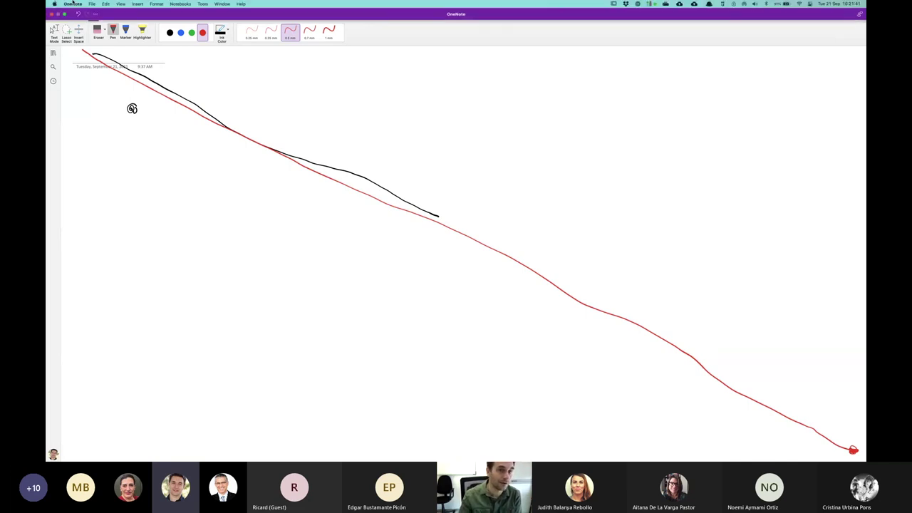
pyautogui.press('super+Tab')
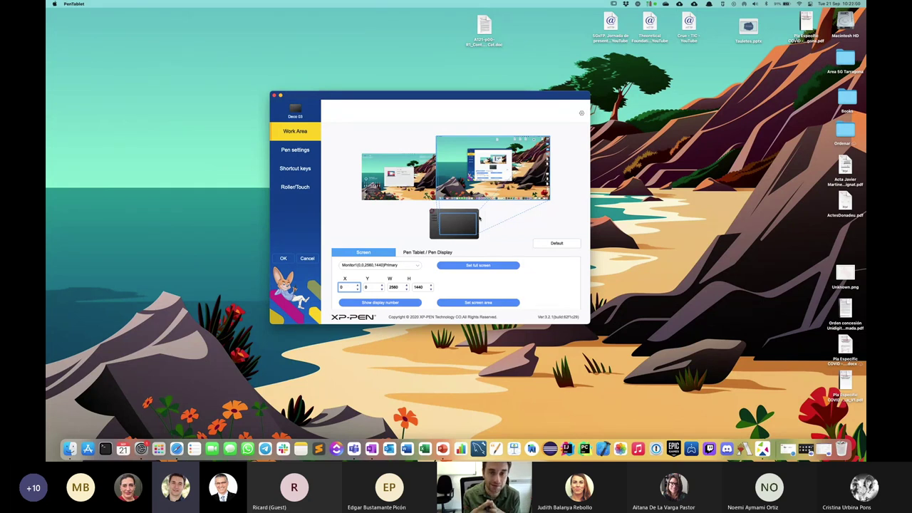
pyautogui.click(304, 156)
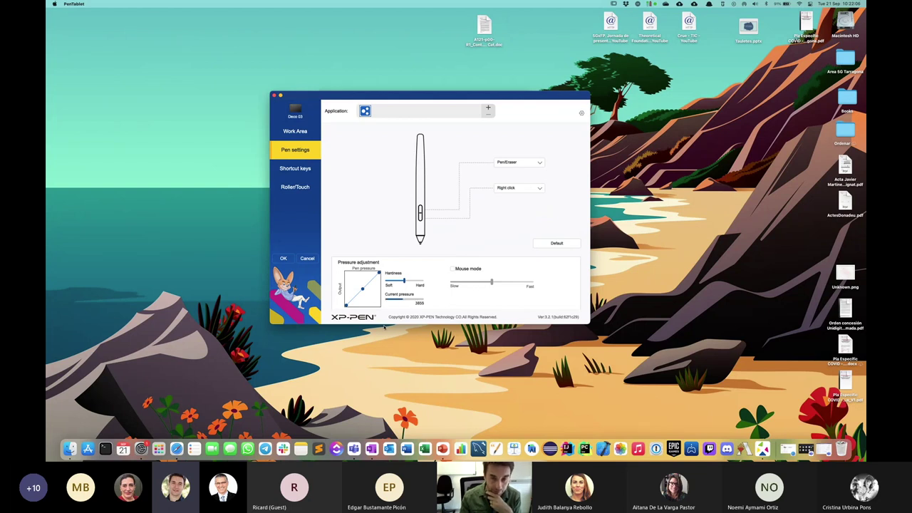
pyautogui.click(407, 362)
pyautogui.click(271, 230)
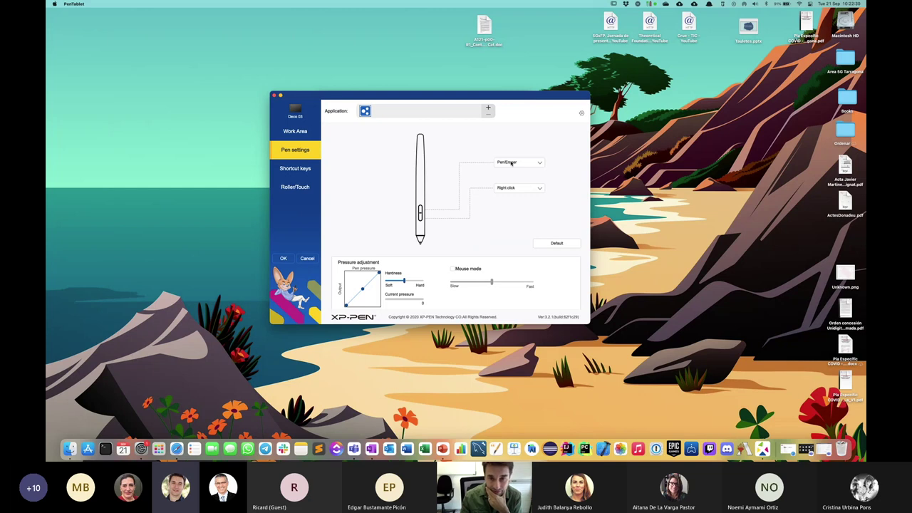
# Examine the custom shortcut options available for the pen button assigned to Pen/Eraser, without applying any.
pyautogui.click(511, 163)
pyautogui.click(536, 163)
pyautogui.click(530, 161)
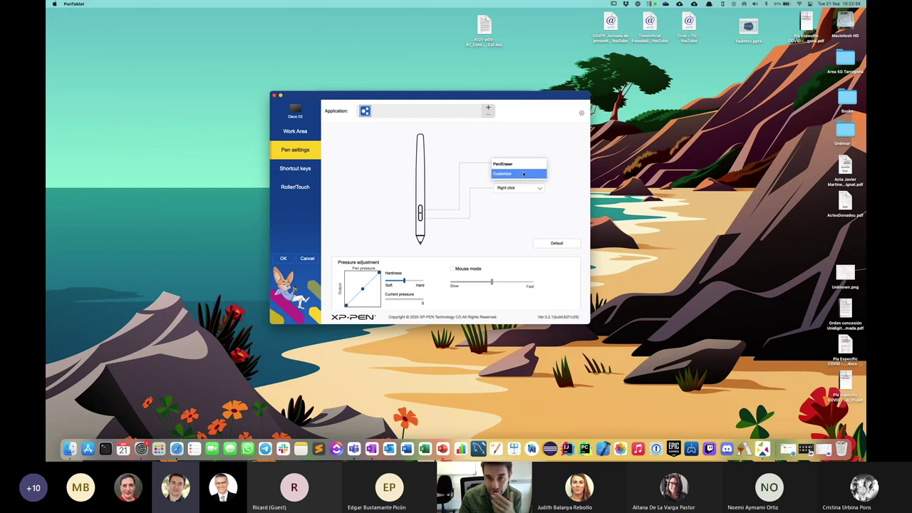
pyautogui.click(522, 174)
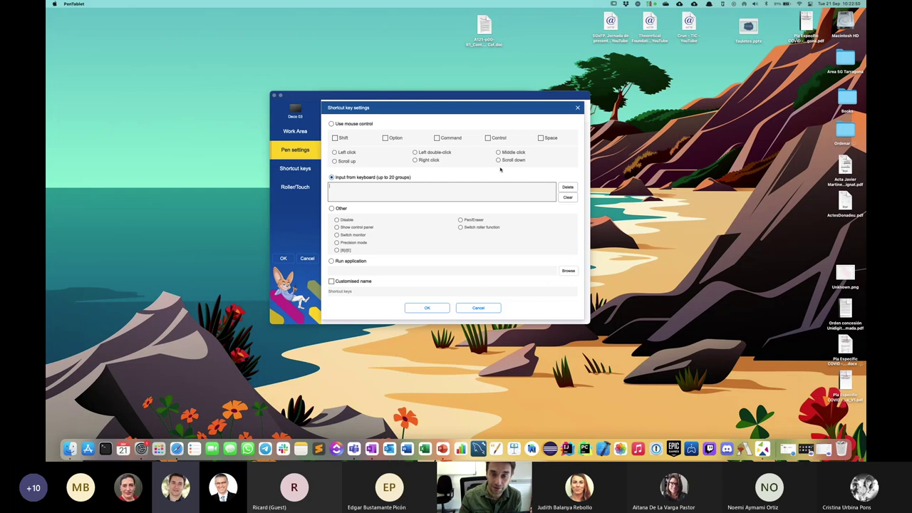
pyautogui.click(479, 308)
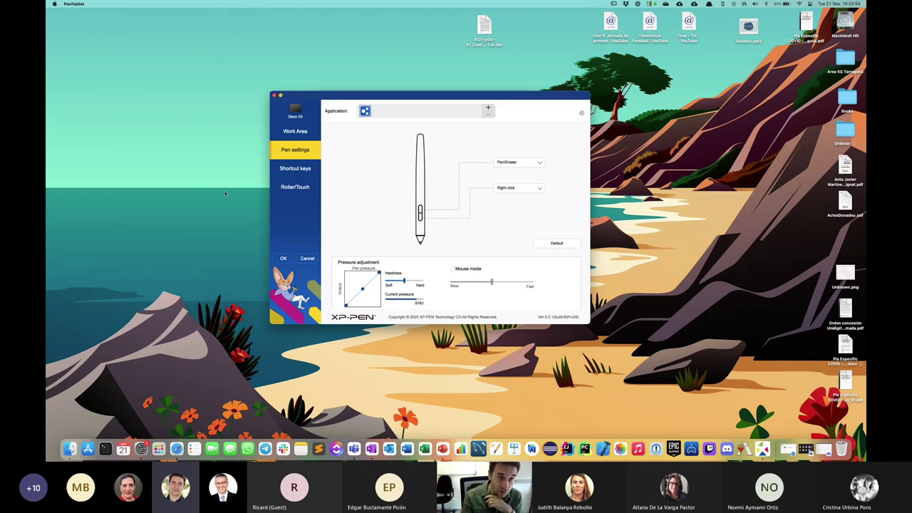
# Test the pen's selection and right-click button on the empty desktop and around the document file.
pyautogui.moveTo(225, 191); pyautogui.dragTo(252, 181)
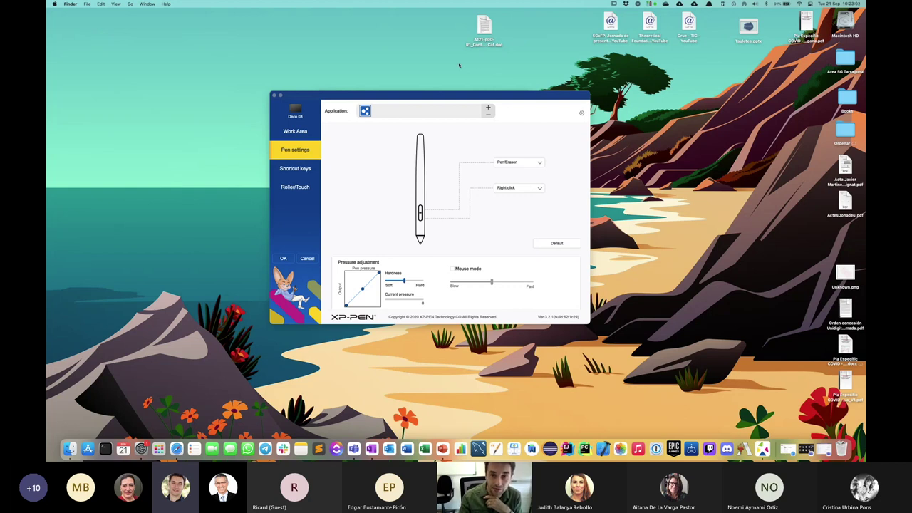
pyautogui.rightClick(485, 34)
pyautogui.rightClick(478, 45)
pyautogui.click(477, 51)
pyautogui.rightClick(466, 58)
pyautogui.click(465, 55)
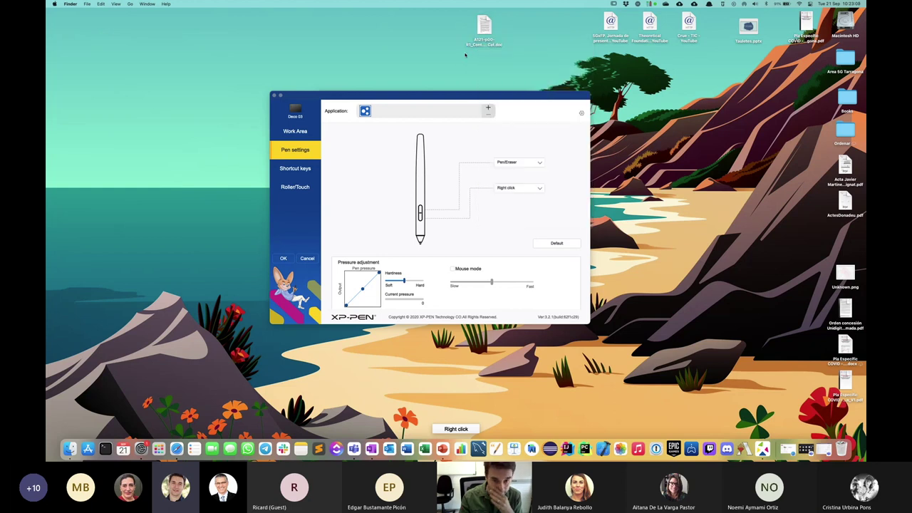
# Review the Deco 03's shortcut key assignments and open the roller settings.
pyautogui.click(305, 168)
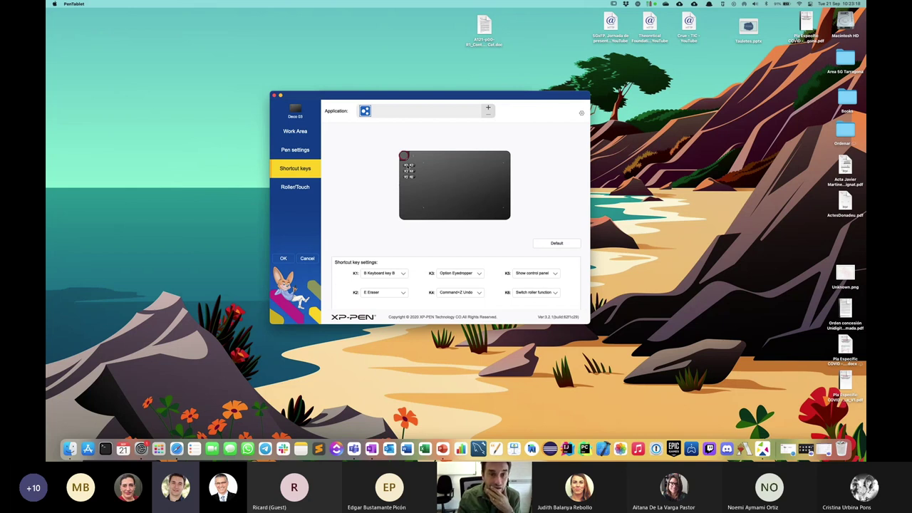
pyautogui.click(311, 188)
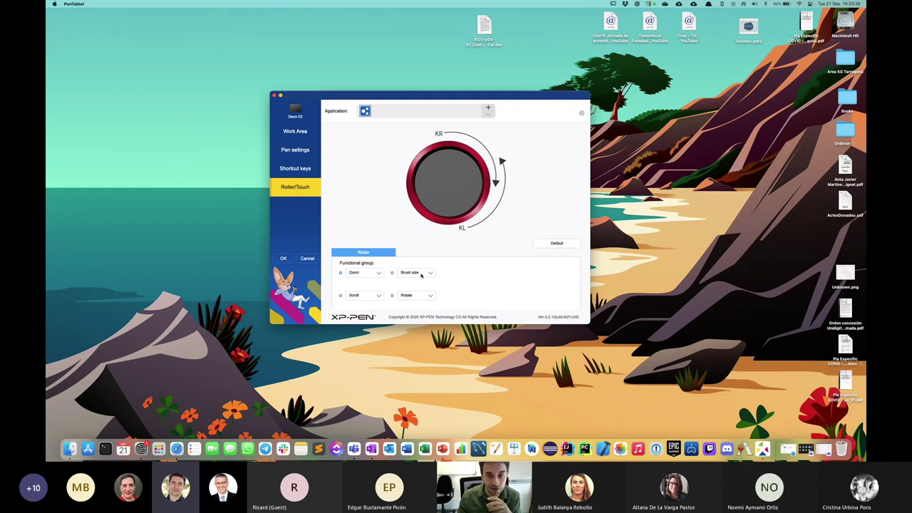
# Customize the roller's Brush size function with Command+Z as its KL shortcut, clearing the wrongly entered Ctrl combinations.
pyautogui.click(421, 275)
pyautogui.click(415, 292)
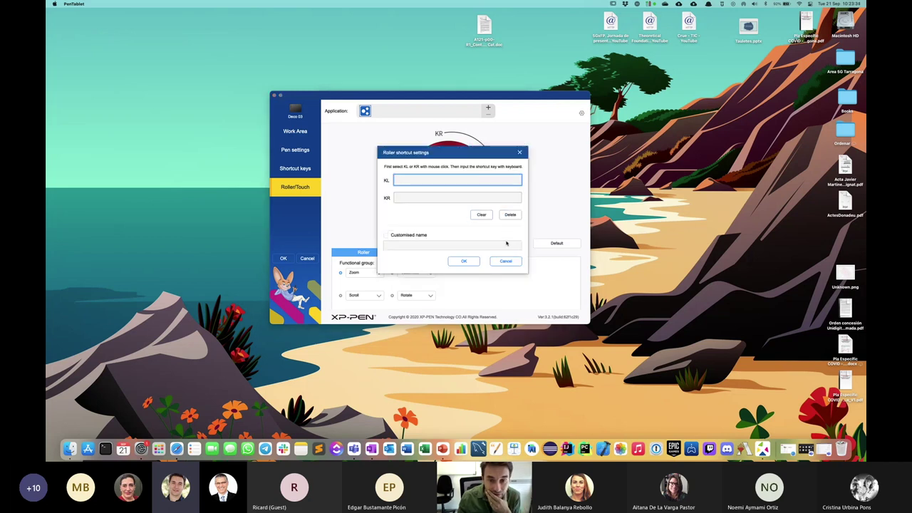
pyautogui.press('ctrl')
pyautogui.hotkey('ctrl', 'z')
pyautogui.hotkey('ctrl', 'z')
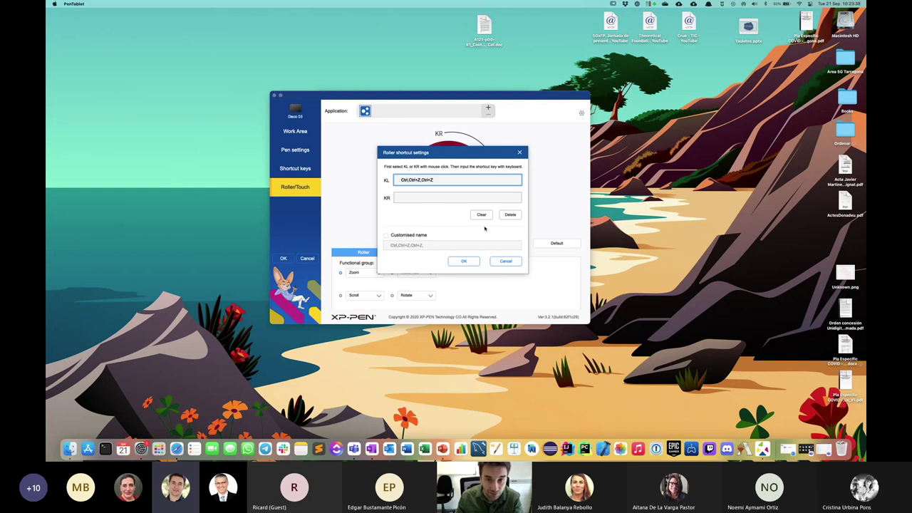
pyautogui.click(510, 214)
pyautogui.click(510, 215)
pyautogui.click(510, 215)
pyautogui.press('super+z')
pyautogui.click(464, 262)
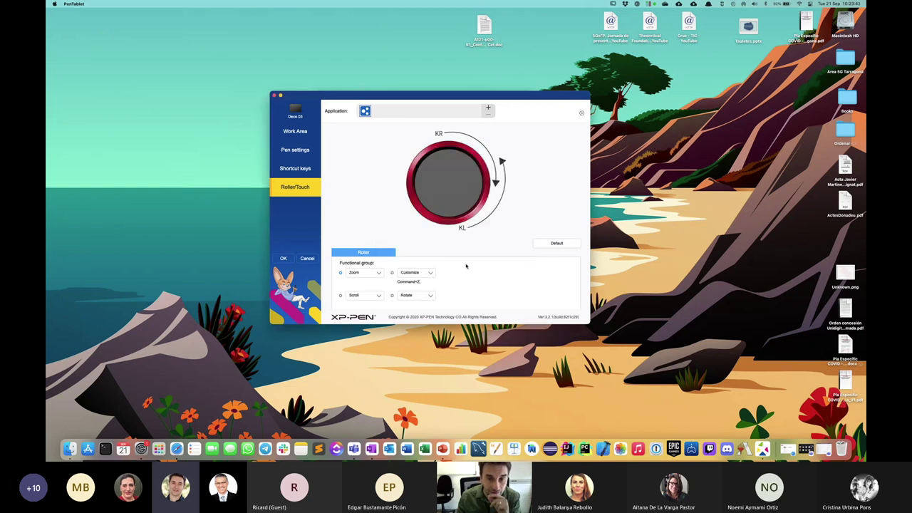
pyautogui.click(379, 273)
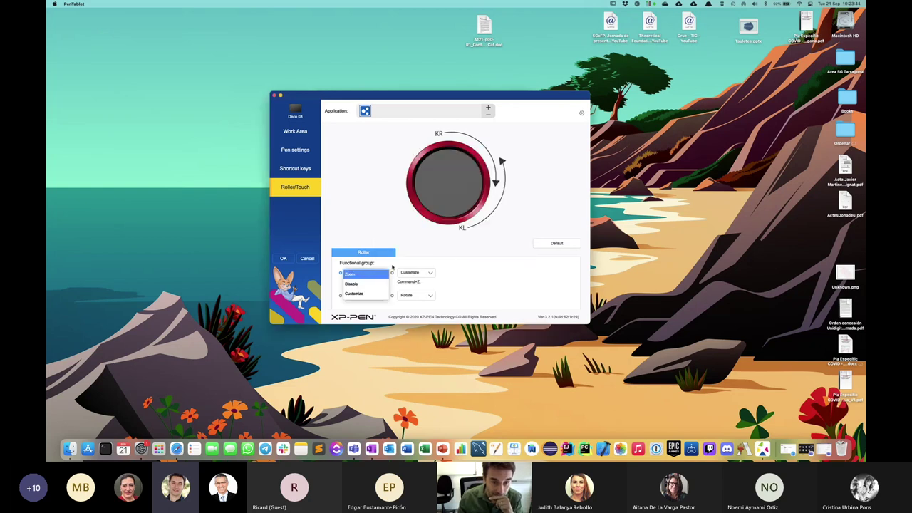
pyautogui.click(393, 266)
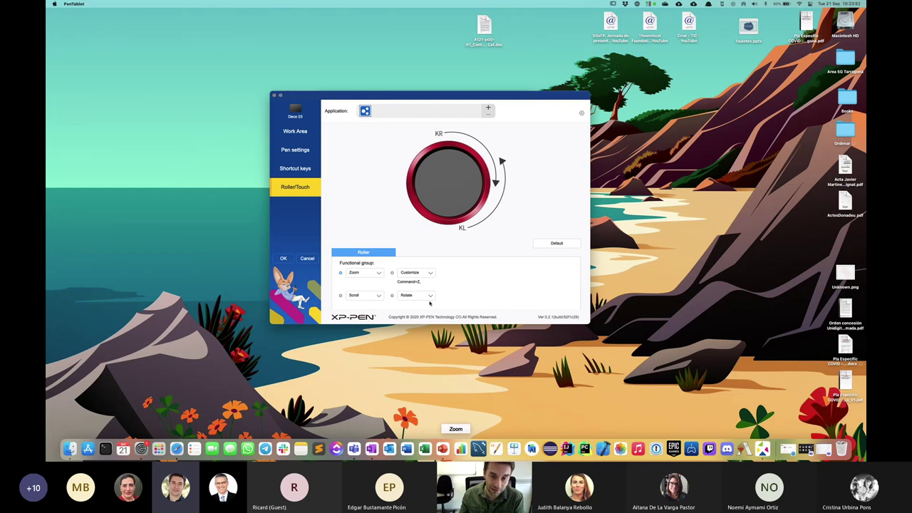
pyautogui.click(372, 272)
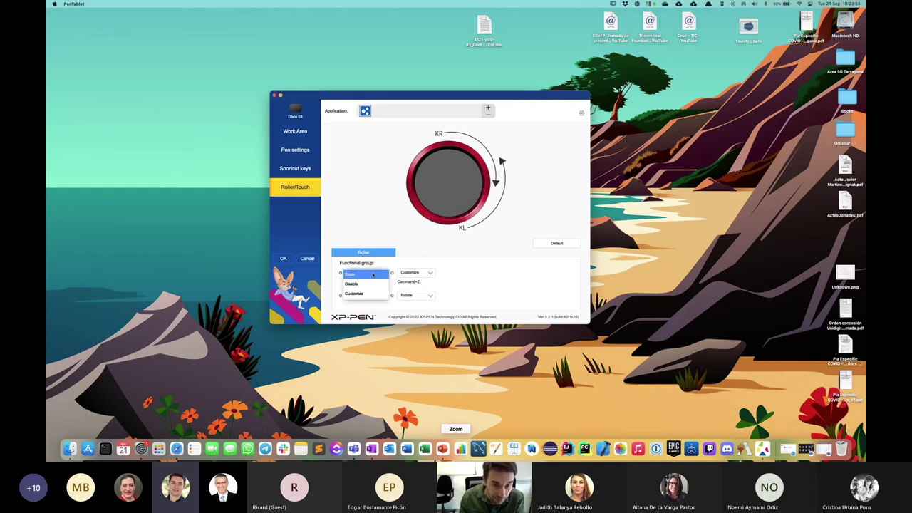
pyautogui.click(419, 273)
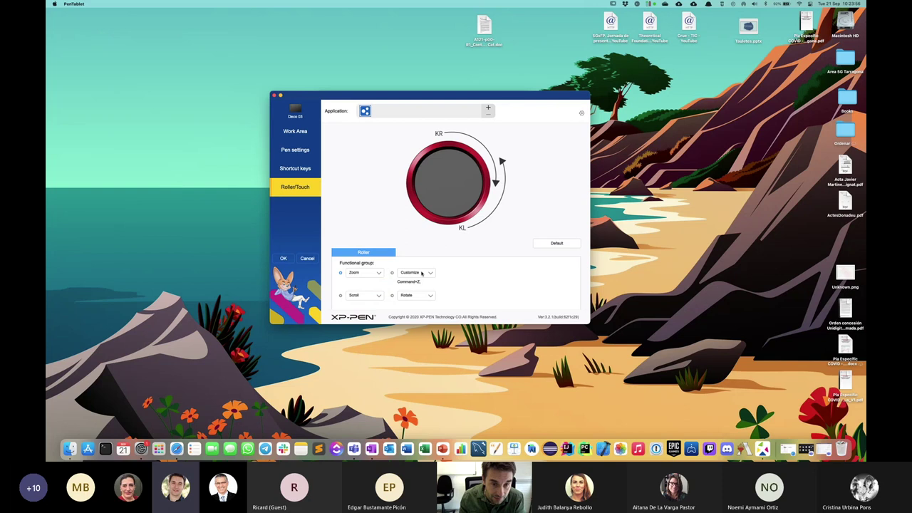
pyautogui.click(419, 273)
pyautogui.click(397, 274)
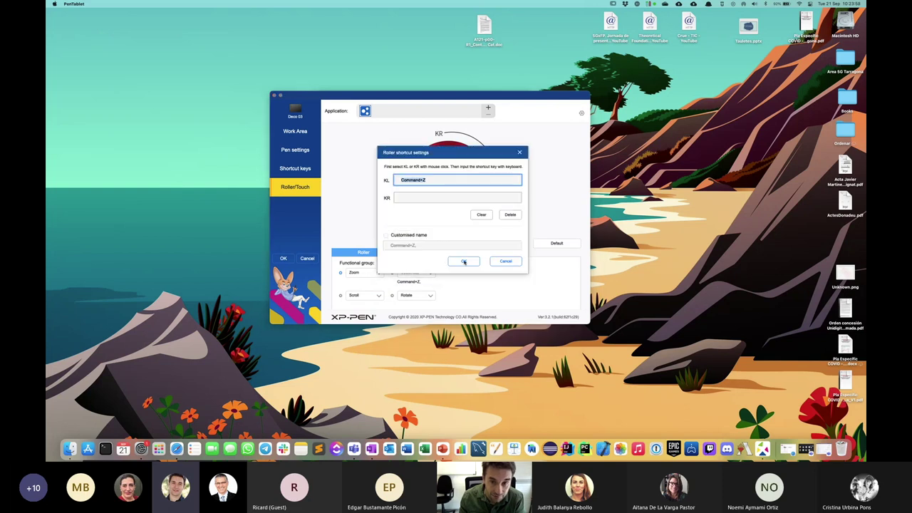
pyautogui.click(484, 215)
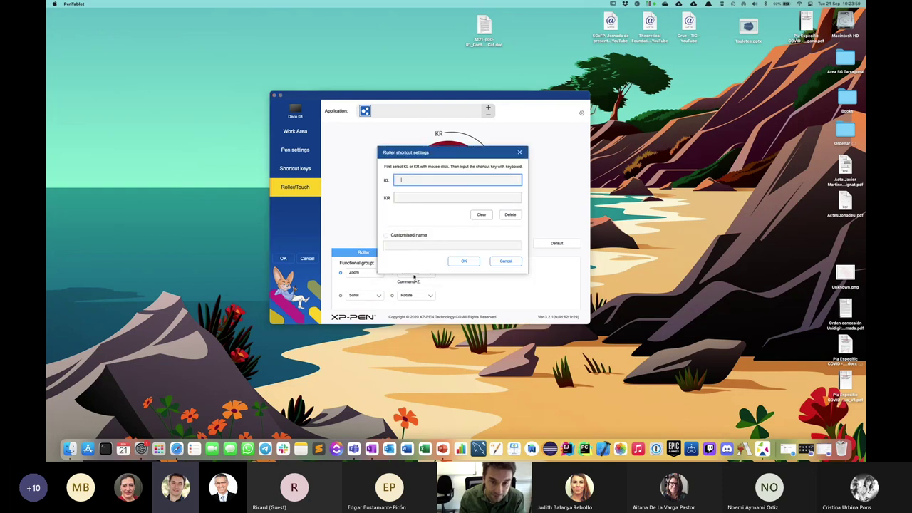
pyautogui.click(492, 261)
# Replace the roller's Zoom function with a custom KL shortcut of Command+Z.
pyautogui.click(383, 275)
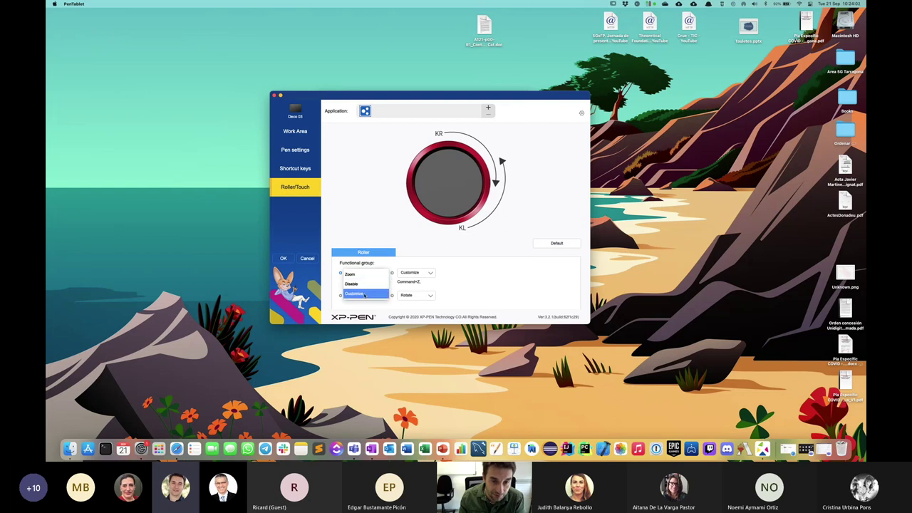
pyautogui.click(365, 295)
pyautogui.press('super+z')
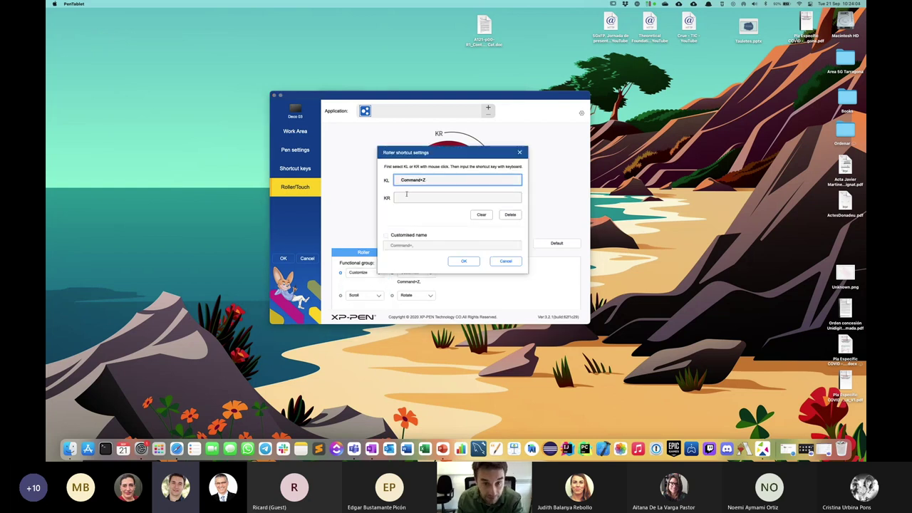
pyautogui.click(463, 261)
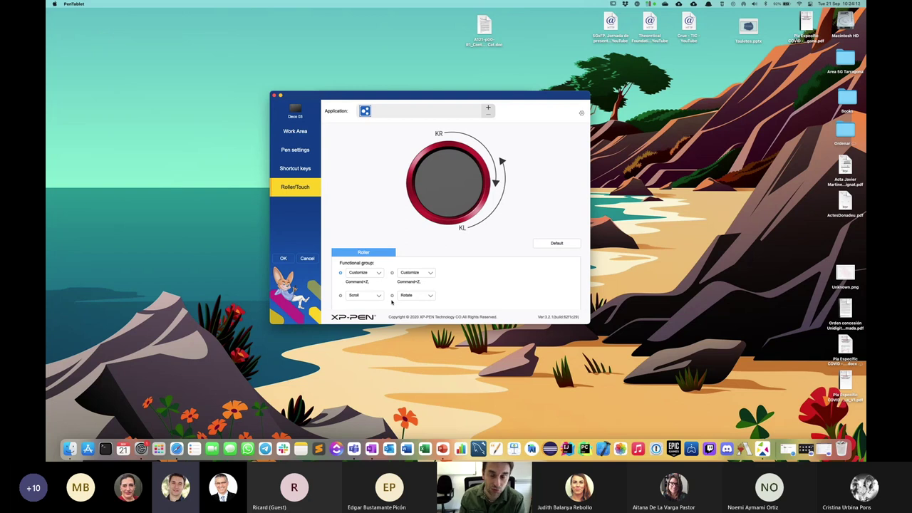
# Replace the roller's Scroll function with a custom KL shortcut of Command+Y.
pyautogui.click(380, 296)
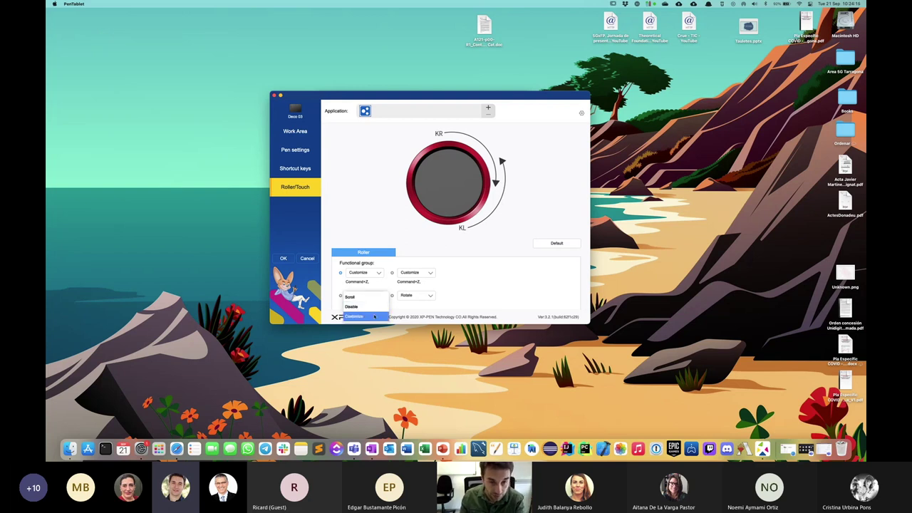
pyautogui.click(375, 316)
pyautogui.press('super')
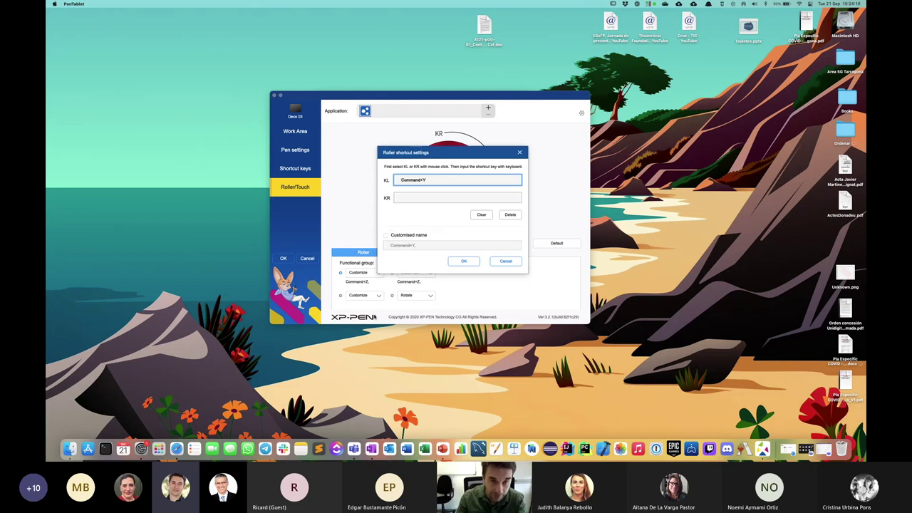
pyautogui.click(462, 262)
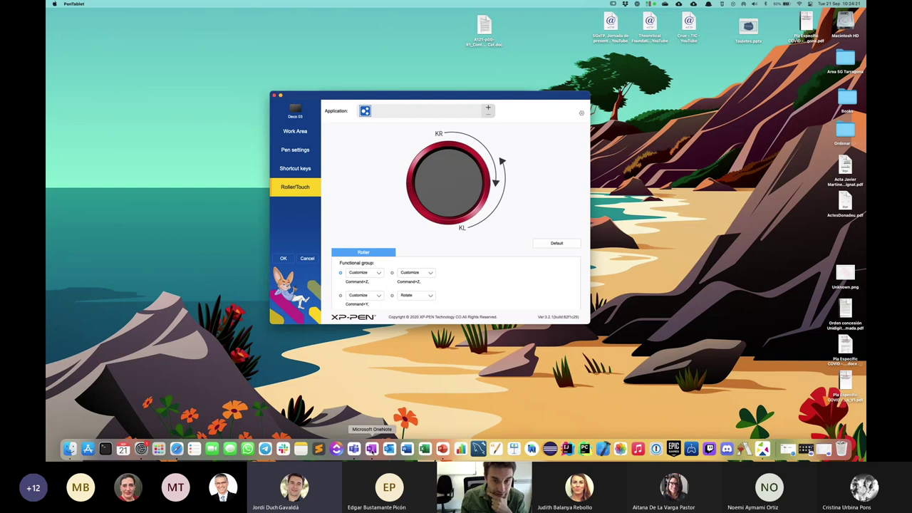
# Switch to OneNote, draw a freehand test stroke below the red diagonal line and undo it.
pyautogui.click(371, 448)
pyautogui.moveTo(371, 230)
pyautogui.mouseDown()
pyautogui.moveTo(374, 243)
pyautogui.moveTo(390, 224)
pyautogui.moveTo(387, 250)
pyautogui.moveTo(441, 258)
pyautogui.mouseUp()
pyautogui.press('super+z')
pyautogui.press('super+z')
pyautogui.press('super+z')
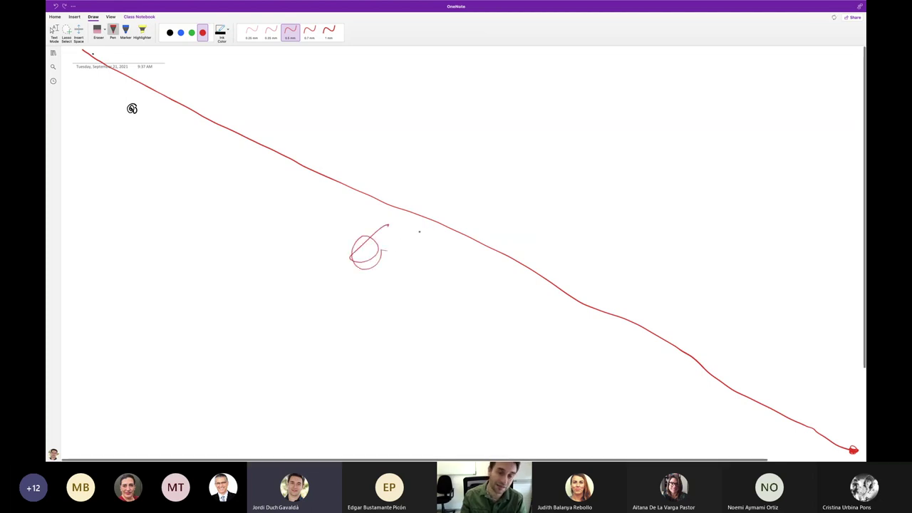
# Handwrite "Ar" followed by short dashes in red below the diagonal line, and undo the dashes.
pyautogui.moveTo(234, 241); pyautogui.dragTo(248, 232)
pyautogui.moveTo(260, 229)
pyautogui.mouseDown()
pyautogui.moveTo(266, 219)
pyautogui.moveTo(308, 225)
pyautogui.mouseUp()
pyautogui.press('super+z')
pyautogui.press('super+z')
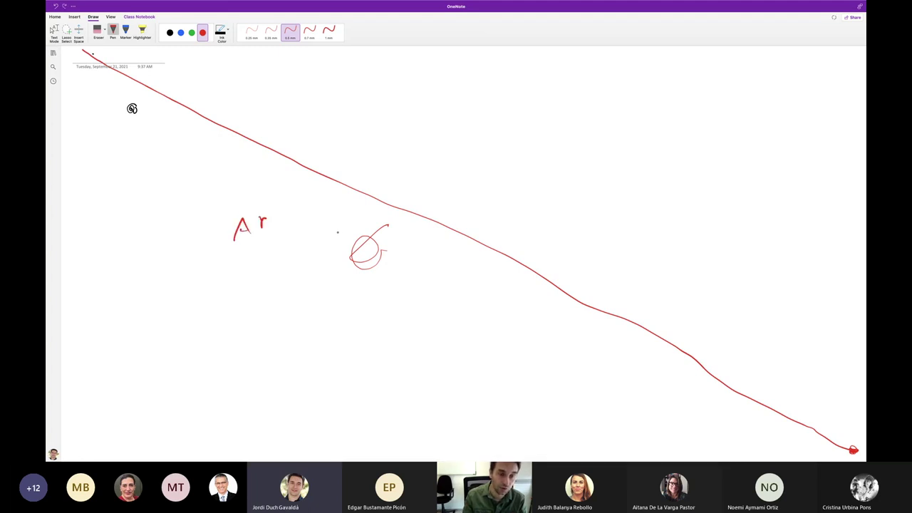
# Return to the PenTablet roller settings and change the custom Command+Y shortcut to Command+Shift+Z for KL.
pyautogui.hotkey('ctrl', 'Left')
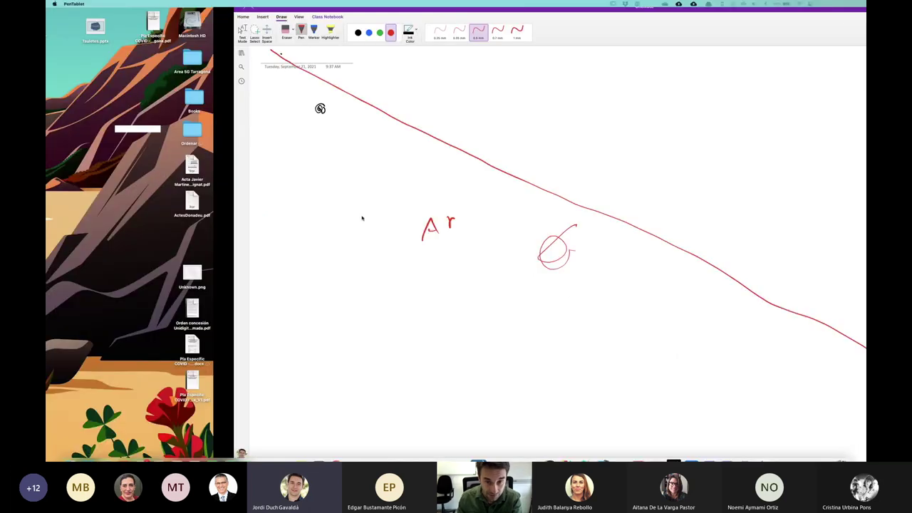
pyautogui.click(367, 295)
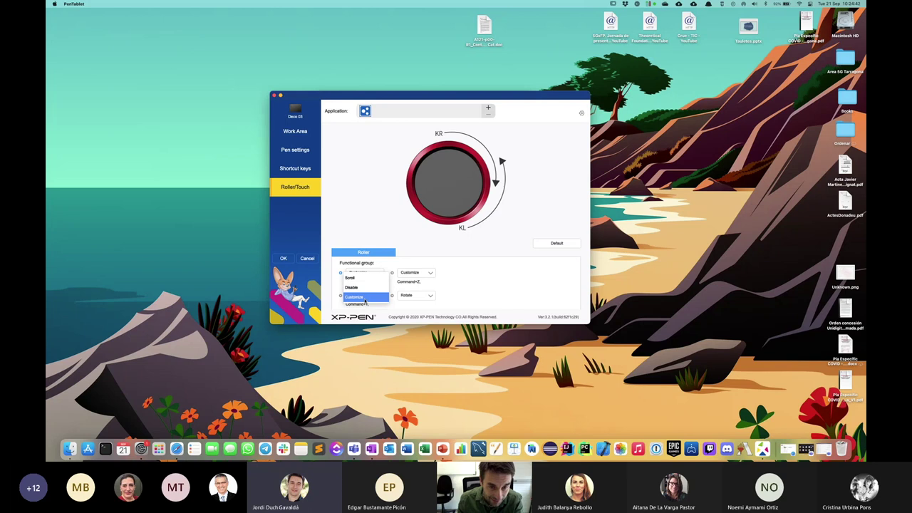
pyautogui.click(355, 297)
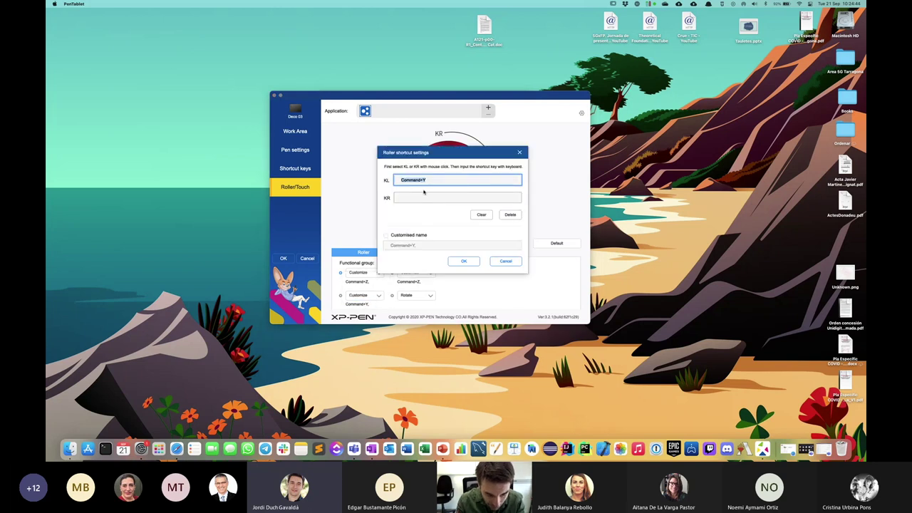
pyautogui.press('shift+super+comma')
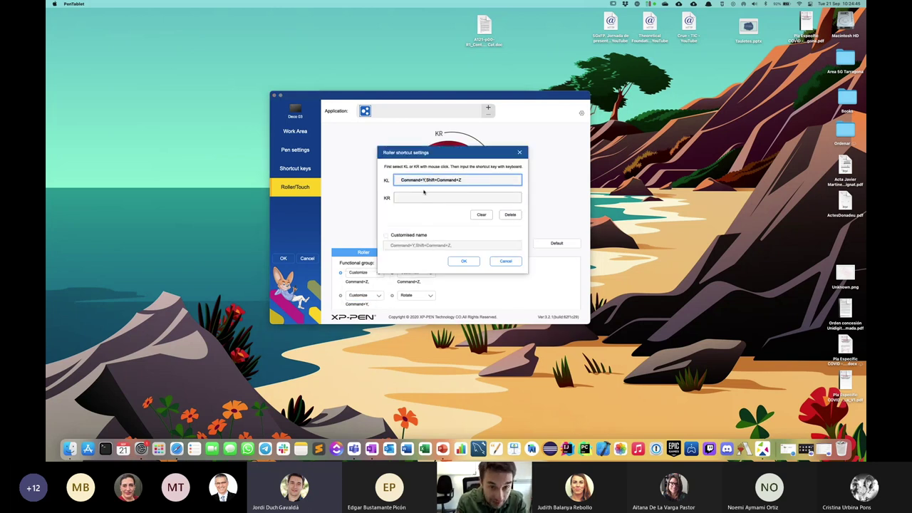
pyautogui.click(484, 216)
pyautogui.press('shift+super')
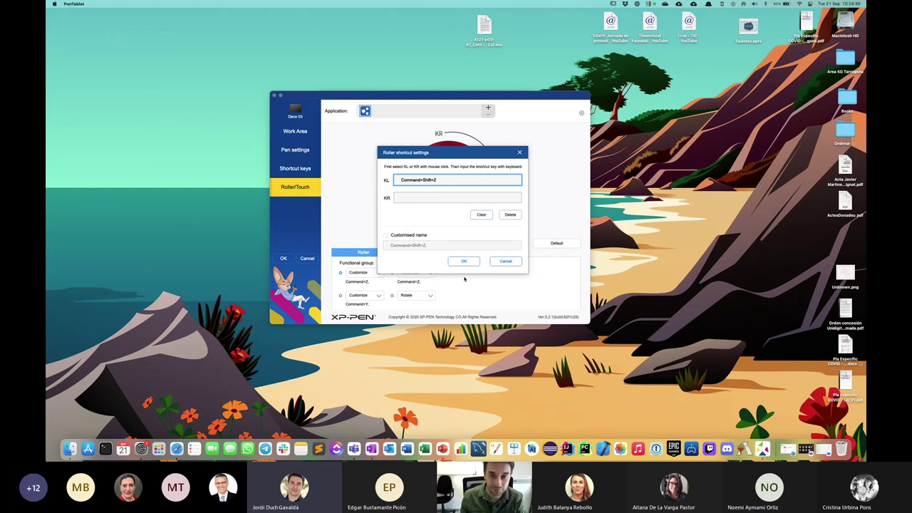
pyautogui.click(463, 261)
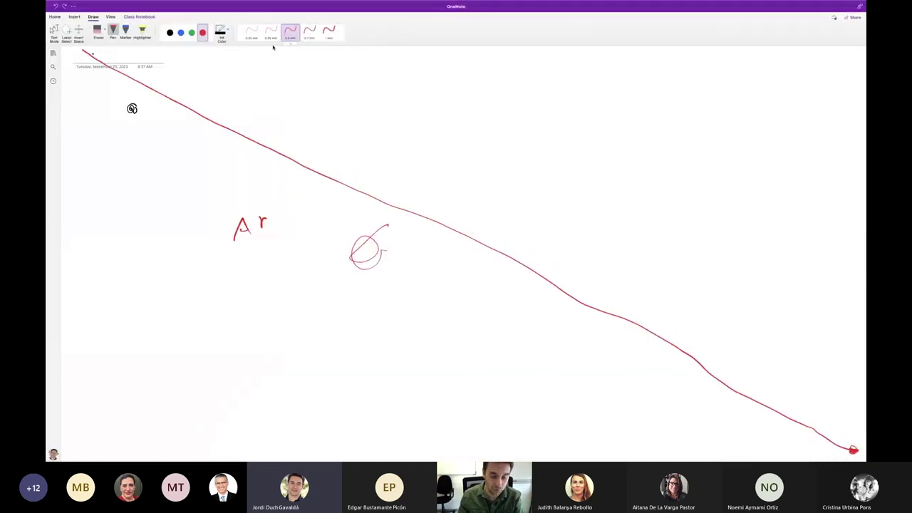
# In OneNote, undo the handwritten "Ar" strokes.
pyautogui.press('super+z')
pyautogui.press('super+z')
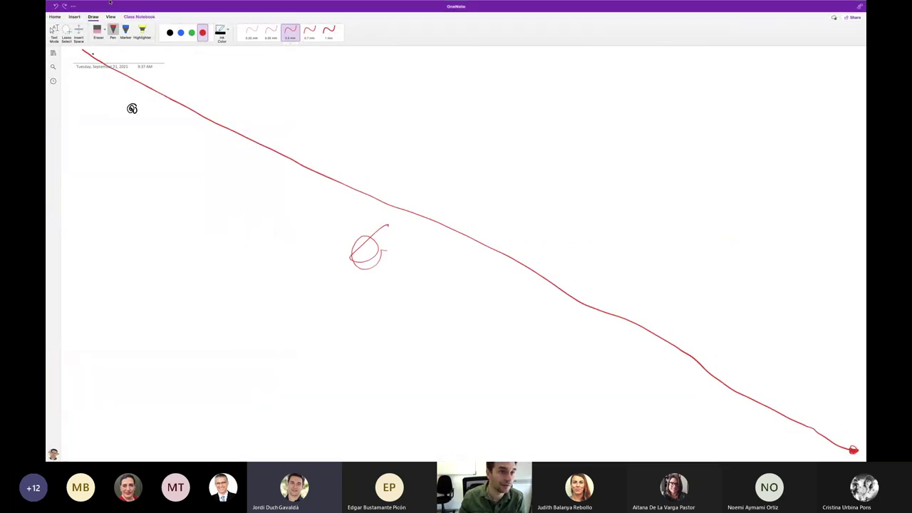
pyautogui.press('super+Tab')
pyautogui.press('super+Tab')
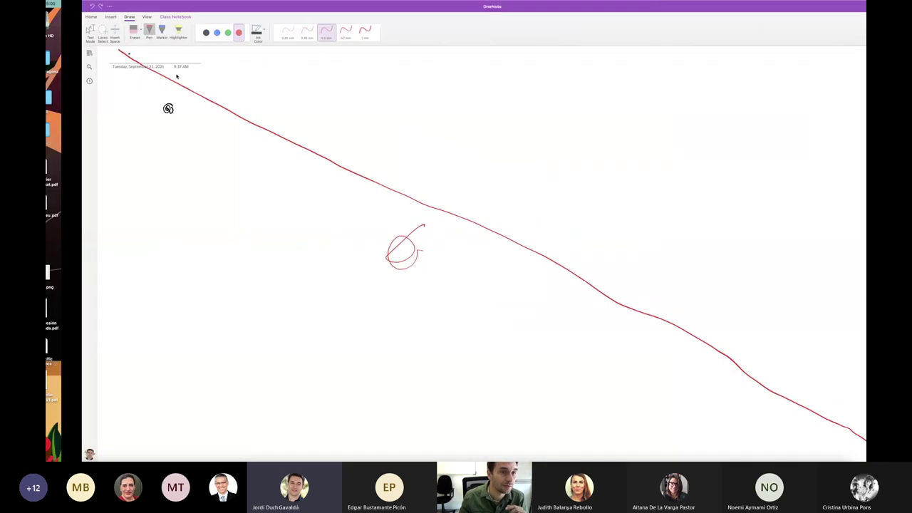
# Redo the undone inking to restore the handwritten "Ar" and the dashes after it.
pyautogui.click(104, 5)
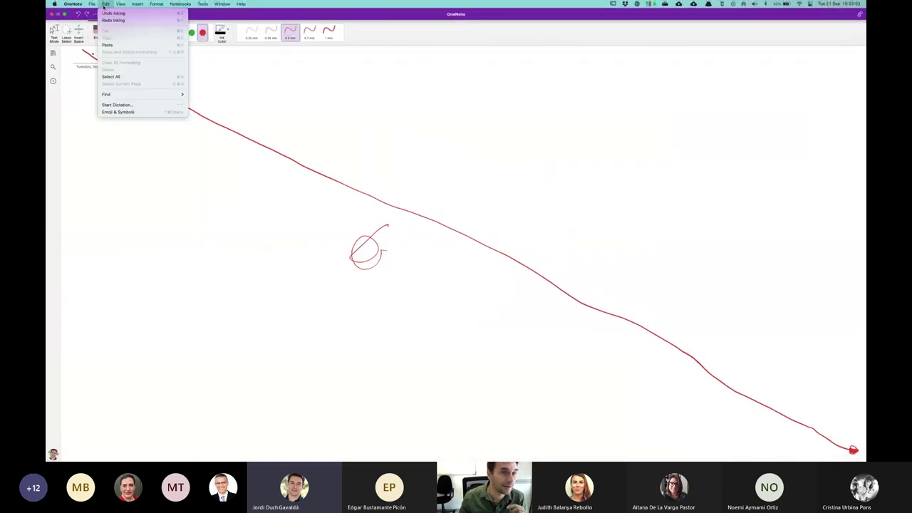
pyautogui.click(136, 20)
pyautogui.press('super+y')
pyautogui.press('super+y')
pyautogui.press('super+y')
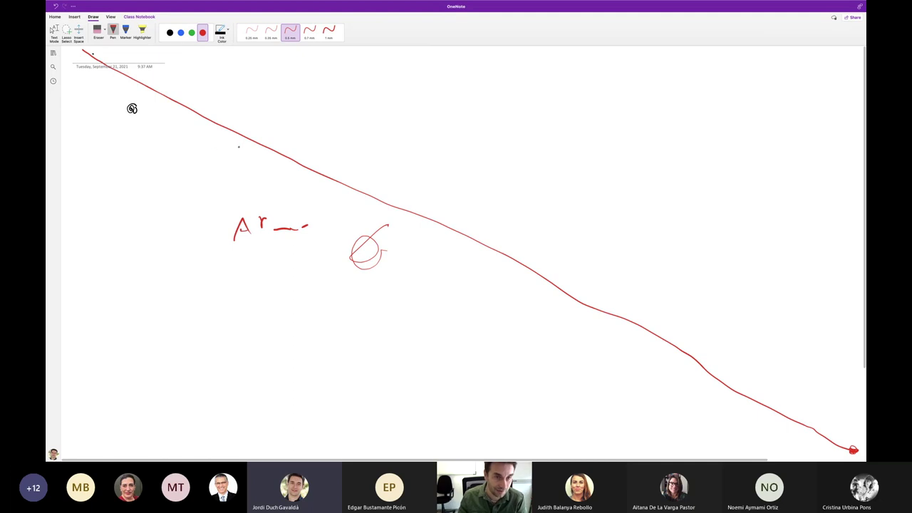
# Switch back to the PenTablet driver and disable the roller's Rotate function.
pyautogui.press('super+Tab')
pyautogui.click(380, 297)
pyautogui.click(413, 295)
pyautogui.click(414, 295)
pyautogui.click(417, 305)
# Set the custom shortcut replacing Scroll to Command+Y for KL, and disable the custom function that replaced Brush size.
pyautogui.click(382, 297)
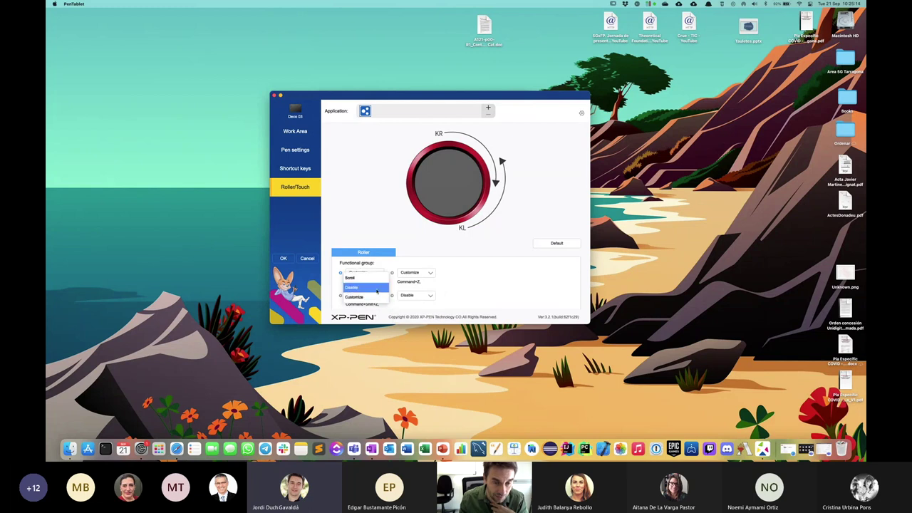
pyautogui.click(382, 296)
pyautogui.click(482, 215)
pyautogui.press('super')
pyautogui.press('super+y')
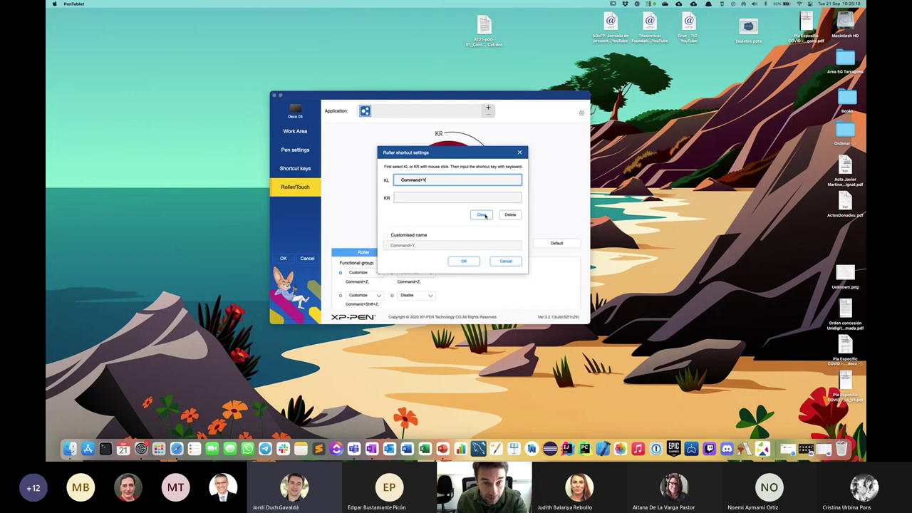
pyautogui.click(464, 262)
pyautogui.click(419, 272)
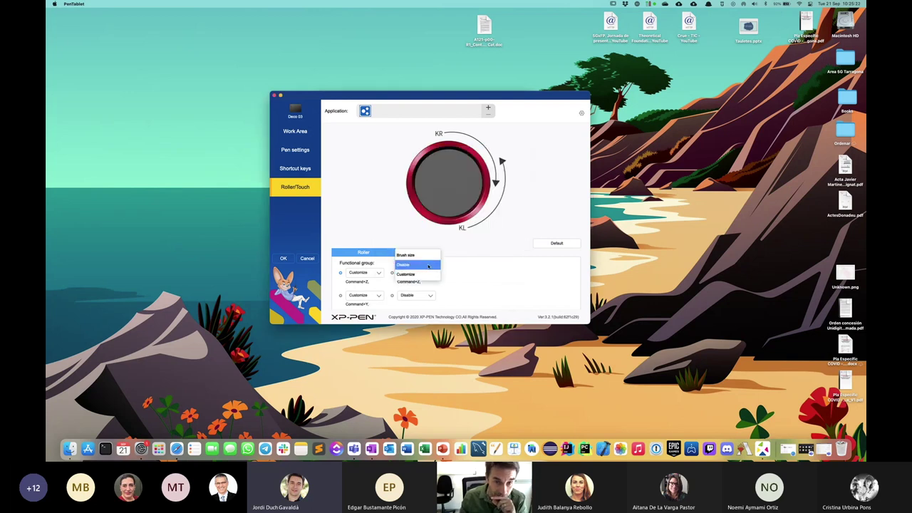
pyautogui.click(429, 266)
# Switch to OneNote and undo all the inking until the page is blank.
pyautogui.hotkey('ctrl', 'Right')
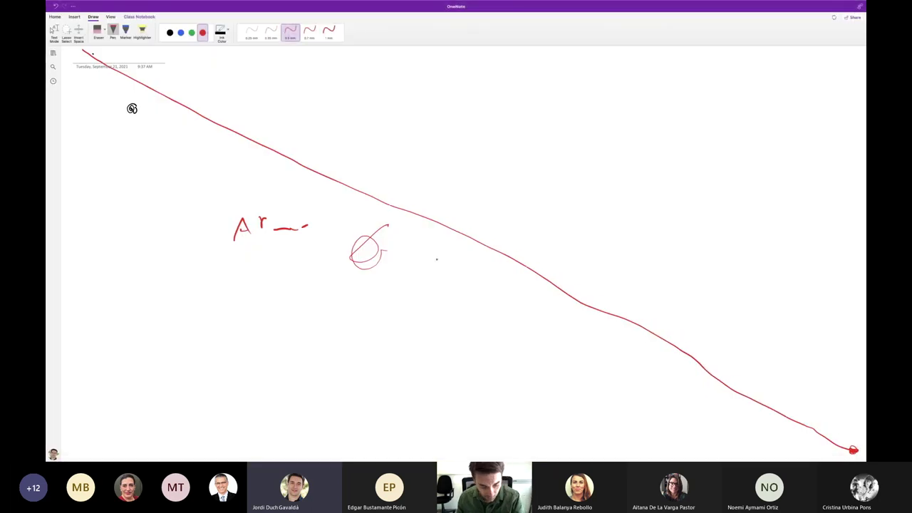
pyautogui.press('super+z')
pyautogui.press('super+z')
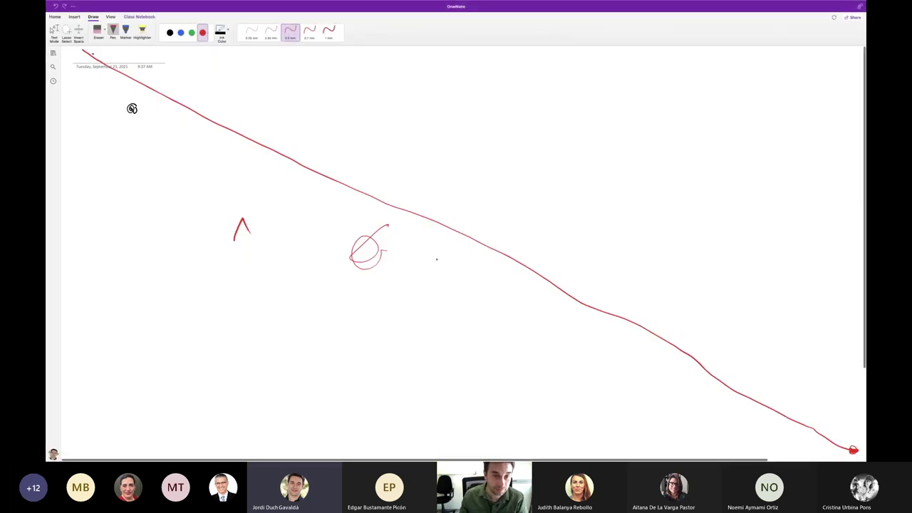
pyautogui.press('super+z')
pyautogui.press('super+z')
pyautogui.press('super+z')
pyautogui.press('super+z')
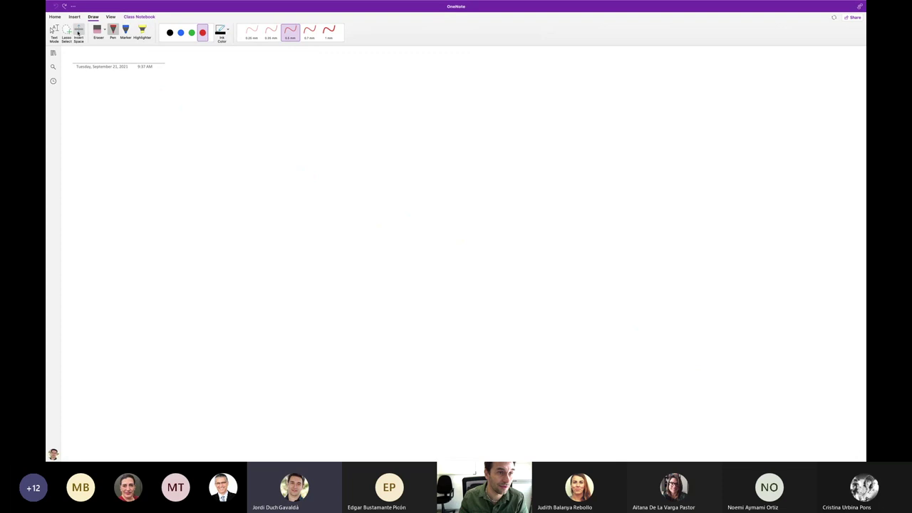
# Draw a small red peak-shaped pen stroke on the blank page.
pyautogui.click(75, 17)
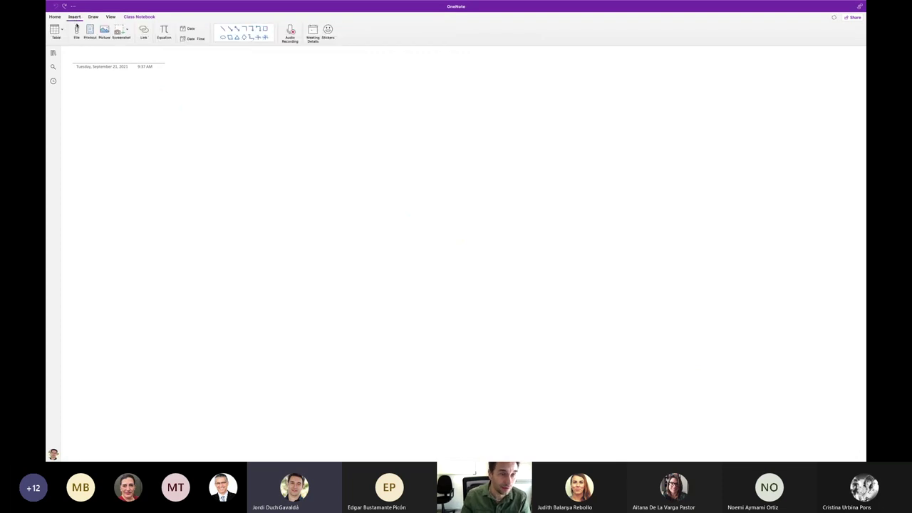
pyautogui.moveTo(234, 235)
pyautogui.mouseDown()
pyautogui.moveTo(239, 215)
pyautogui.moveTo(267, 230)
pyautogui.mouseUp()
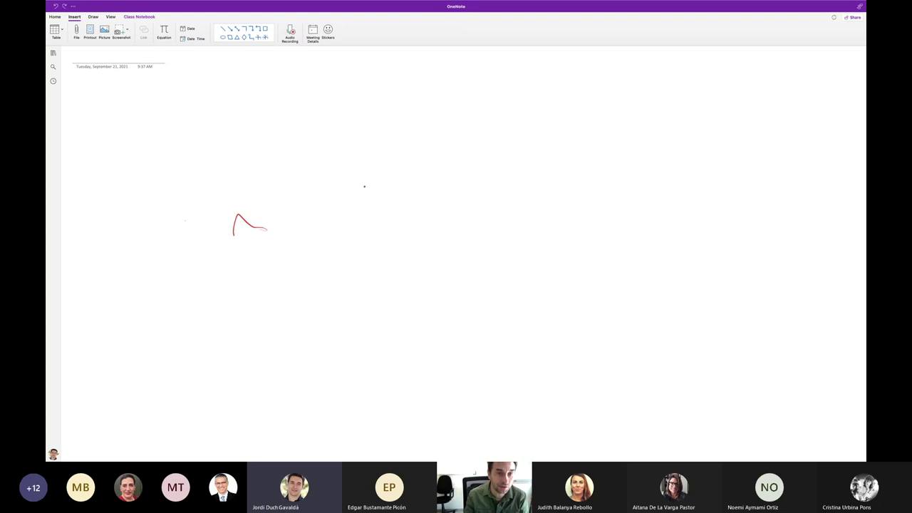
# Test undo by drawing a tall red vertical stroke crossed by a slanted horizontal one and undoing both.
pyautogui.moveTo(332, 90); pyautogui.dragTo(329, 269)
pyautogui.moveTo(226, 187); pyautogui.dragTo(420, 148)
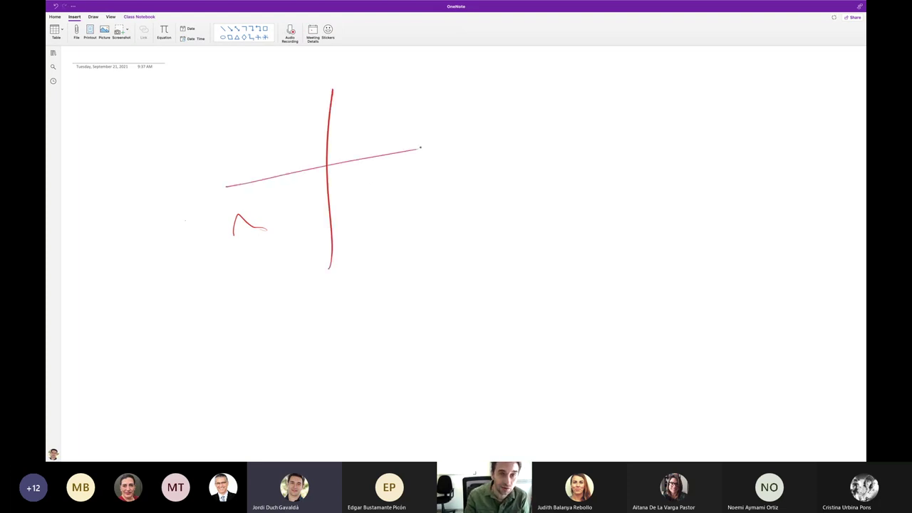
pyautogui.hotkey('ctrl', 'z')
pyautogui.moveTo(228, 189); pyautogui.dragTo(406, 163)
pyautogui.hotkey('ctrl', 'z')
pyautogui.hotkey('ctrl', 'z')
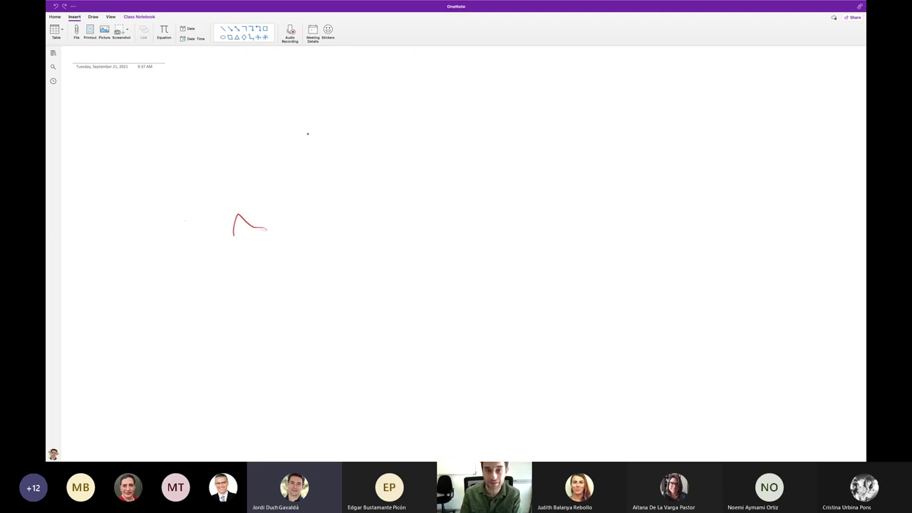
# Take OneNote out of full screen and close it along with the PenTablet driver window.
pyautogui.moveTo(81, 6)
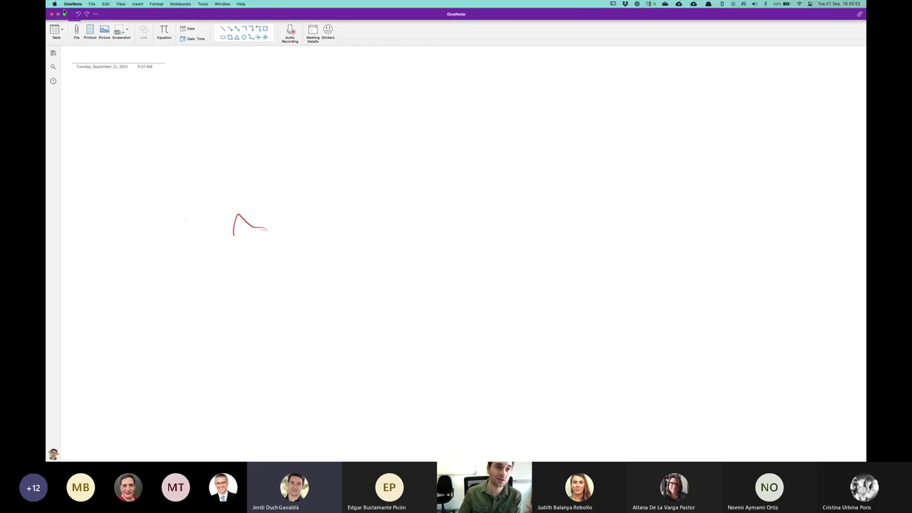
pyautogui.click(65, 13)
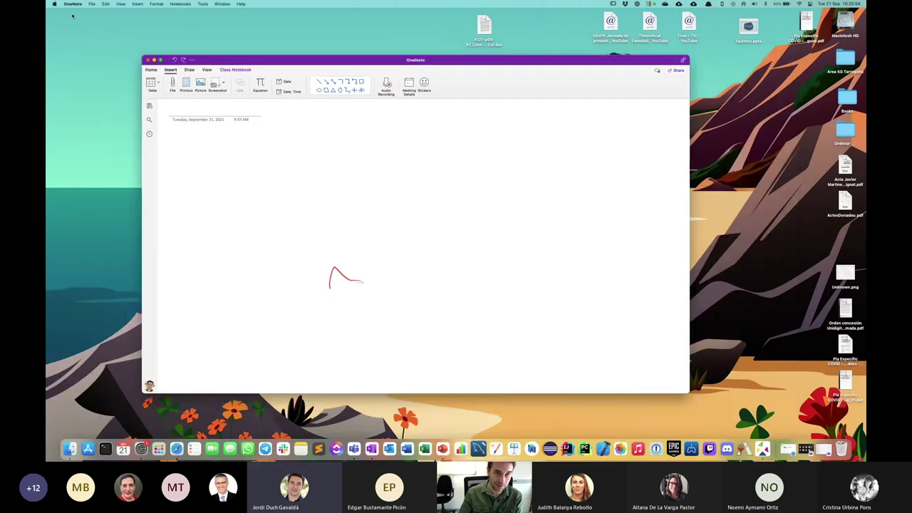
pyautogui.click(147, 61)
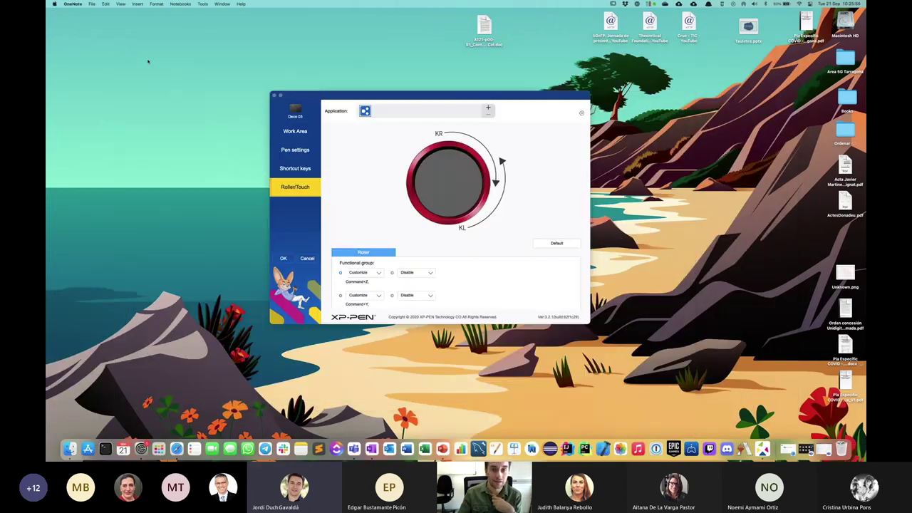
pyautogui.click(370, 201)
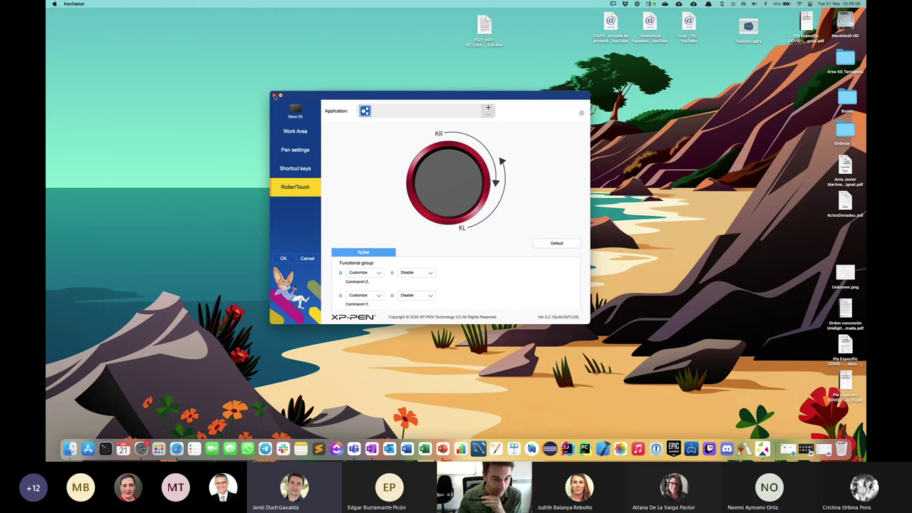
pyautogui.click(274, 96)
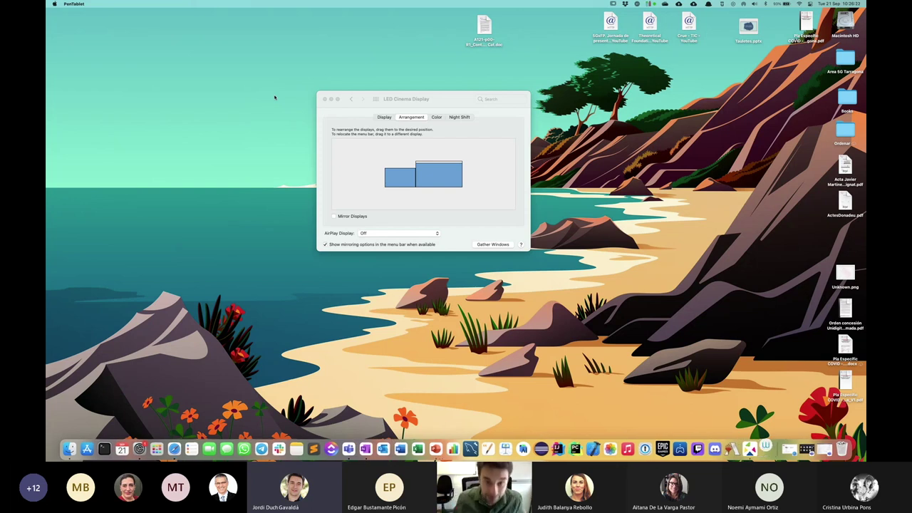
# Run through the Wacom Intuos Setup Wizard to its end, skipping device registration.
pyautogui.moveTo(464, 55); pyautogui.dragTo(435, 38)
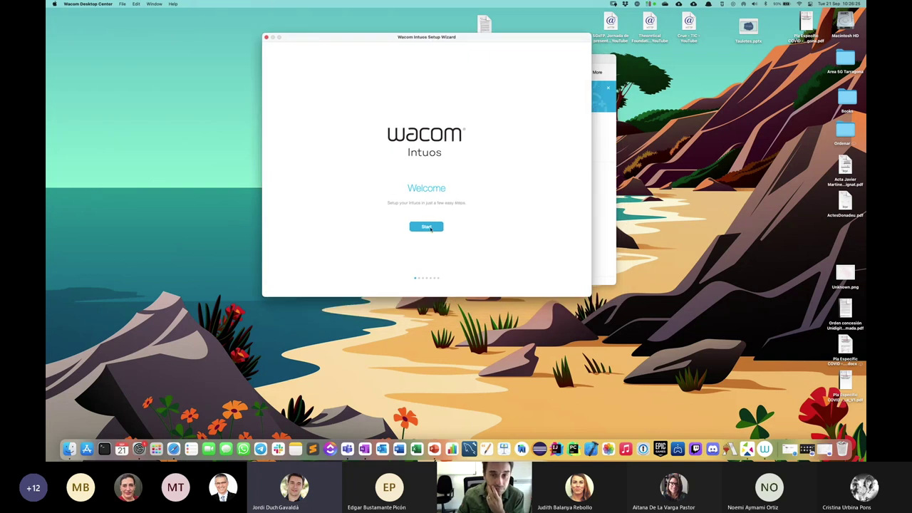
pyautogui.click(429, 227)
pyautogui.click(435, 255)
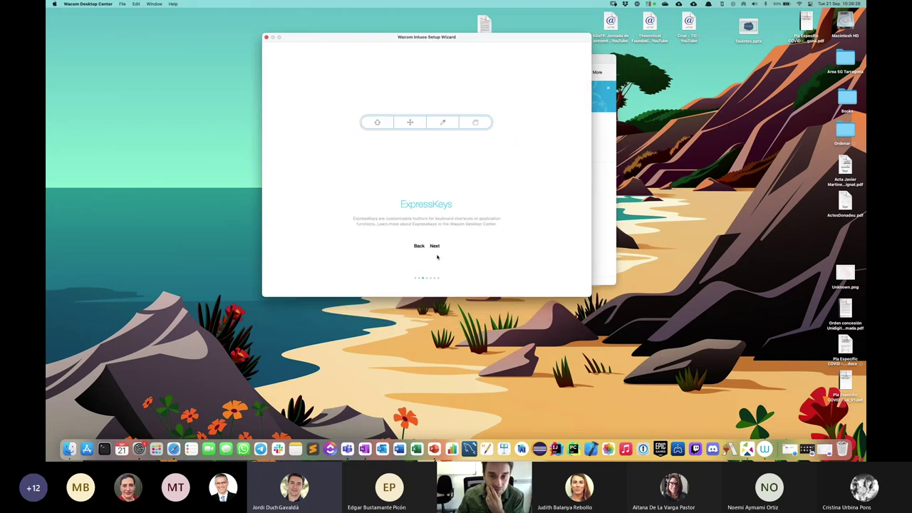
pyautogui.click(435, 250)
pyautogui.click(436, 253)
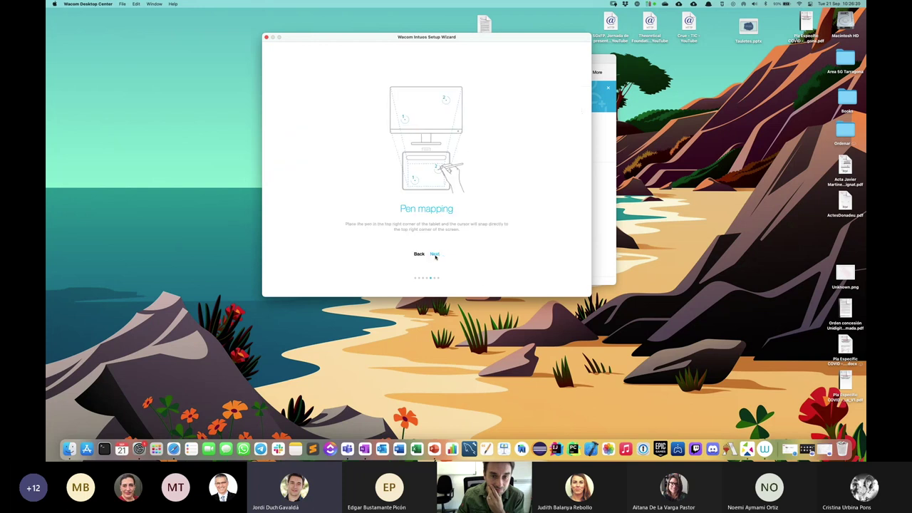
pyautogui.click(437, 254)
pyautogui.click(435, 245)
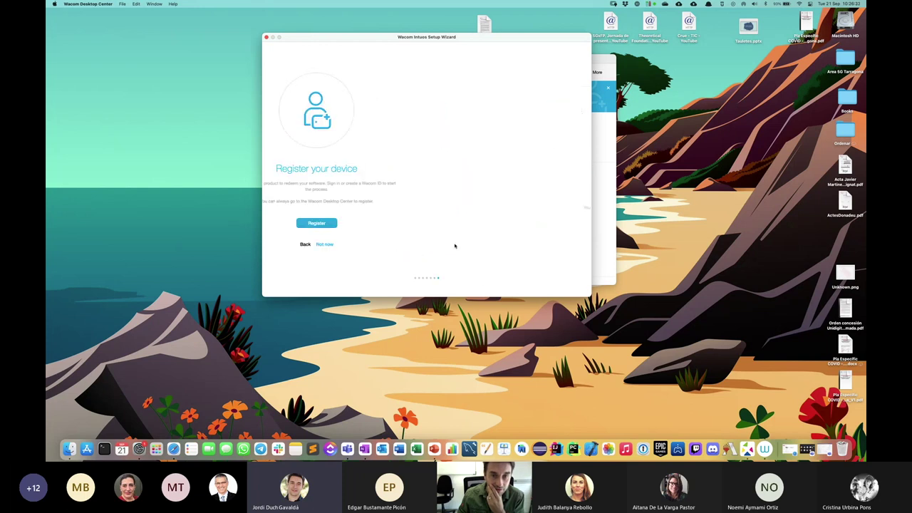
pyautogui.click(434, 226)
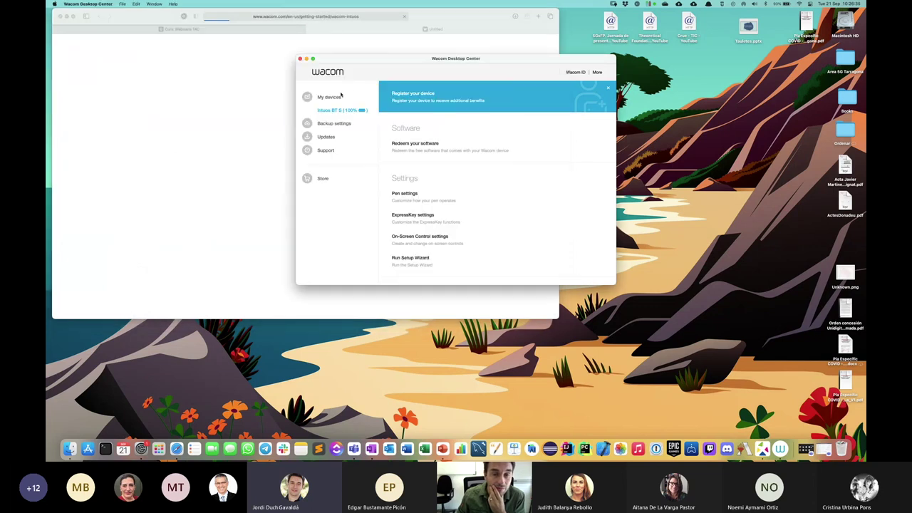
# Open the Intuos BT S pen settings from Wacom Desktop Center and examine the tablet's ExpressKeys assignments.
pyautogui.click(334, 123)
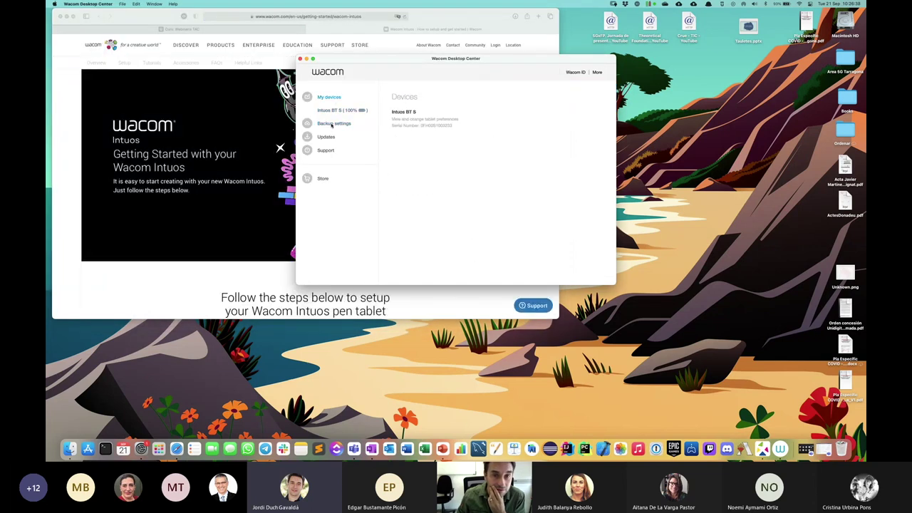
pyautogui.click(328, 98)
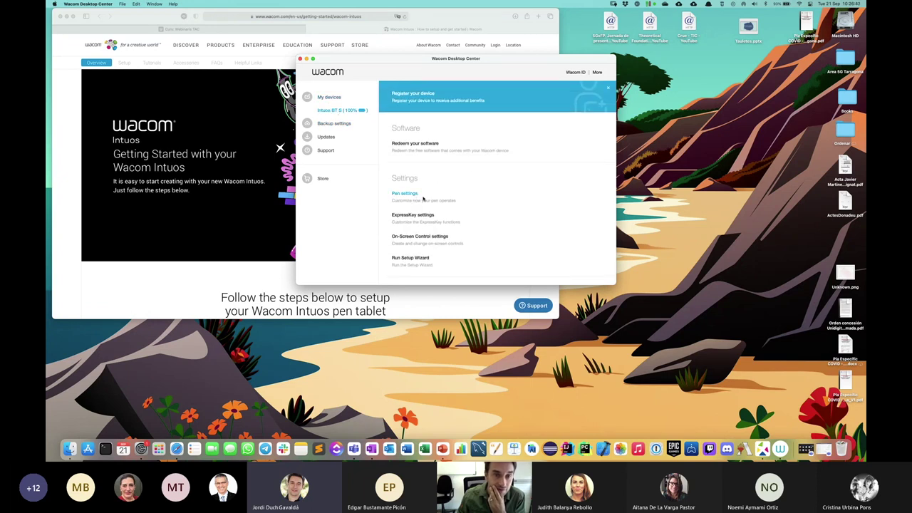
pyautogui.click(424, 200)
pyautogui.click(483, 172)
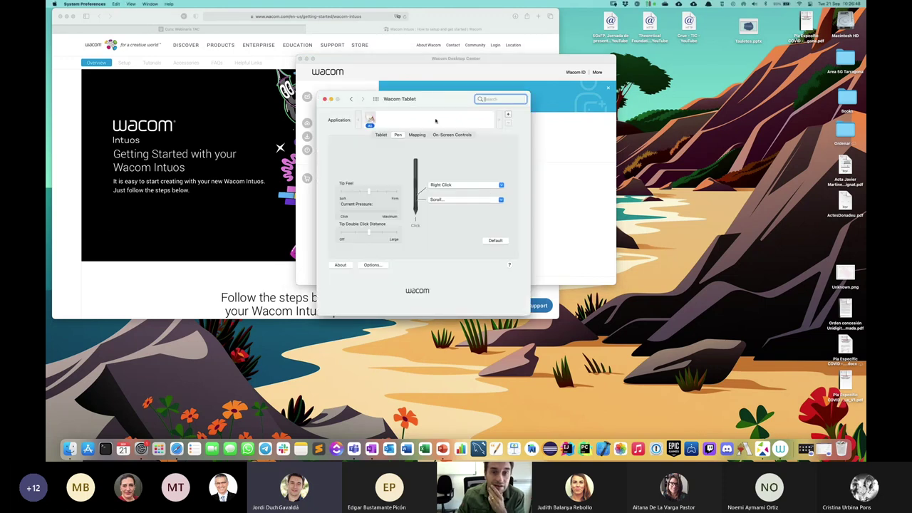
pyautogui.click(379, 136)
pyautogui.click(379, 136)
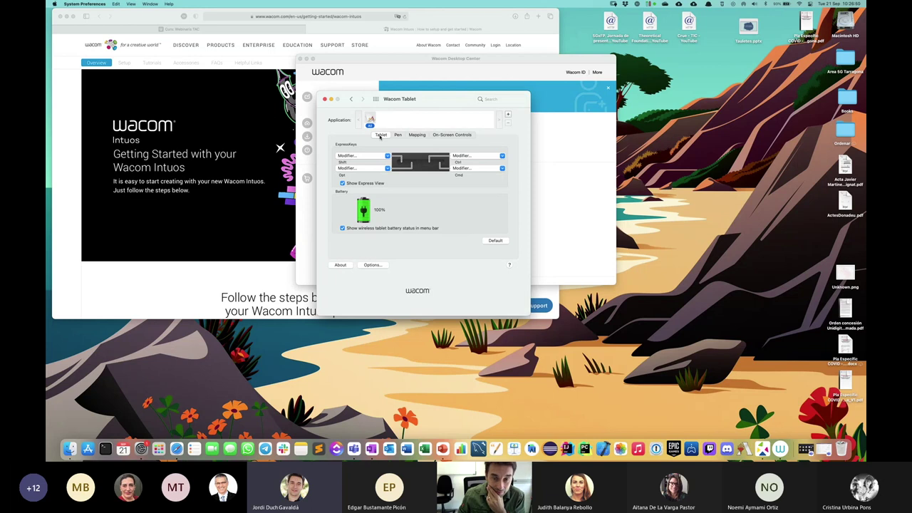
# Map the Wacom pen's screen area to Monitor 2.
pyautogui.click(416, 135)
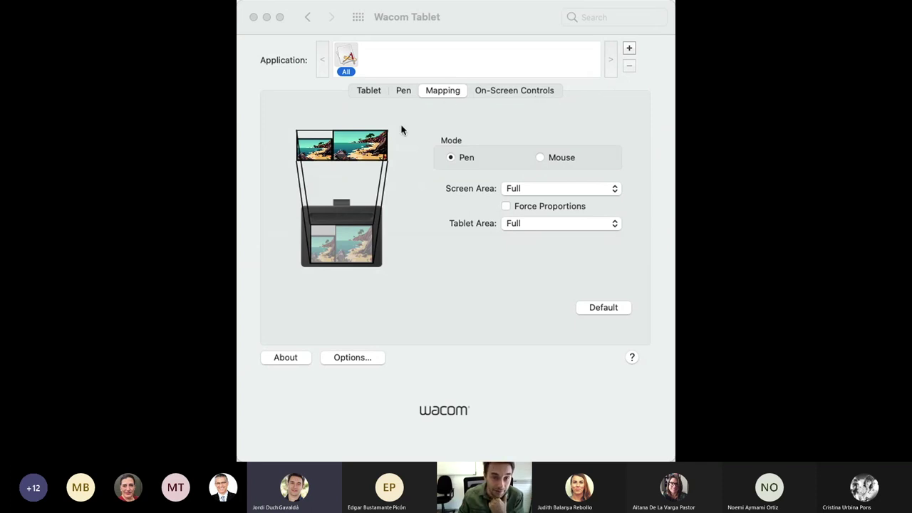
pyautogui.click(531, 191)
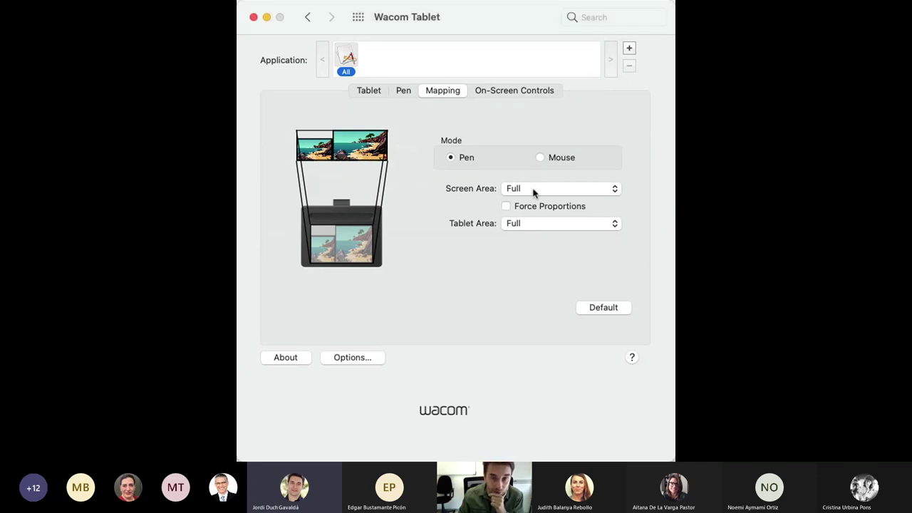
pyautogui.click(531, 226)
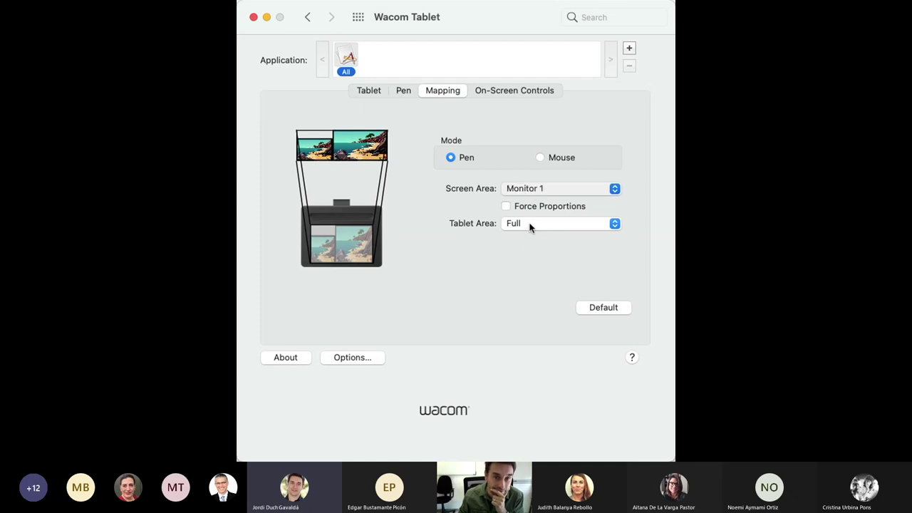
pyautogui.click(521, 191)
pyautogui.click(516, 206)
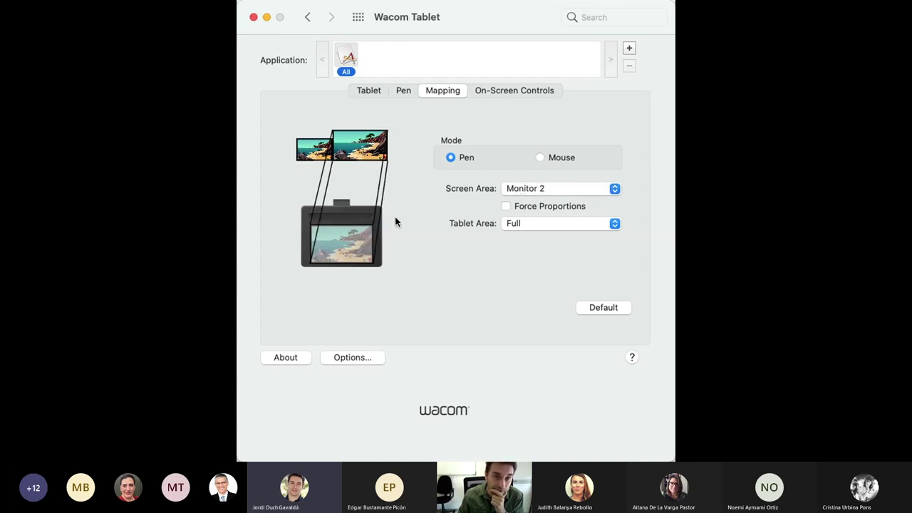
# Try limiting the tablet area to a portion of the tablet, and return it to Full.
pyautogui.click(527, 223)
pyautogui.click(525, 240)
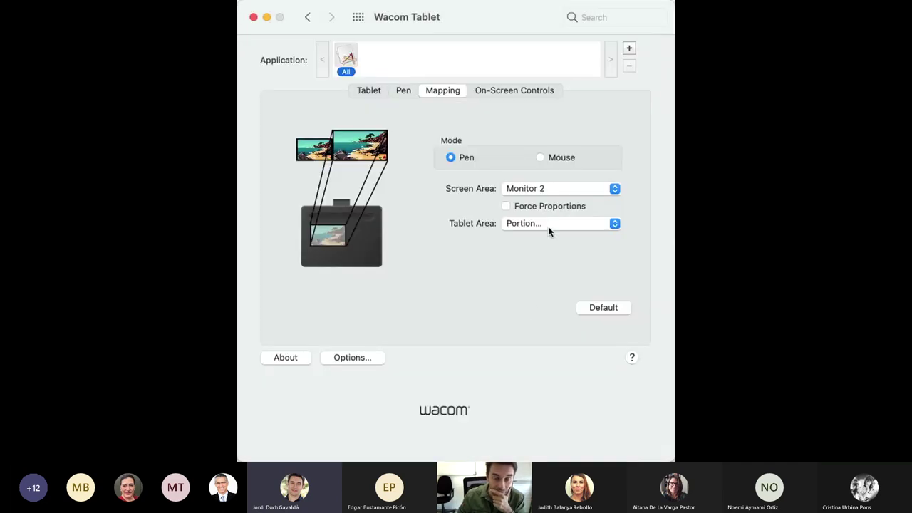
pyautogui.click(548, 225)
pyautogui.click(545, 218)
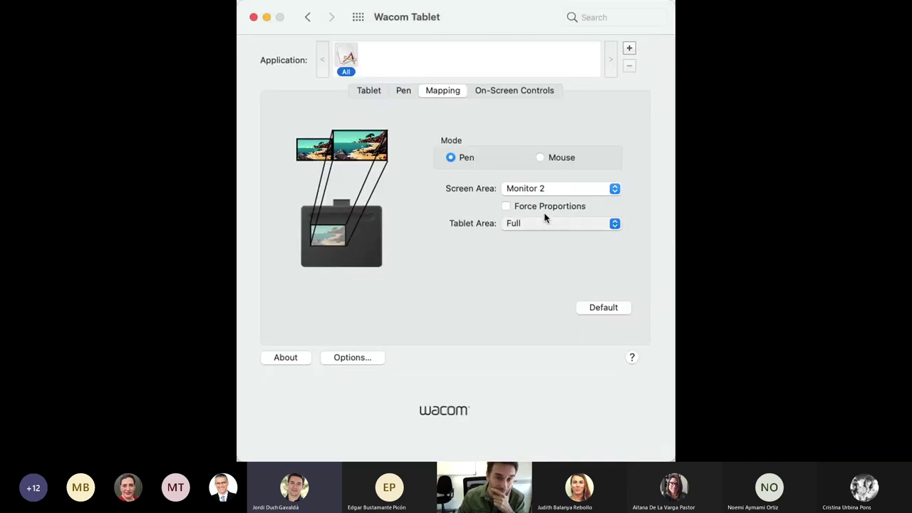
# Review the Wacom tablet's ExpressKeys and pen button settings, and close the Wacom Tablet preferences.
pyautogui.click(377, 93)
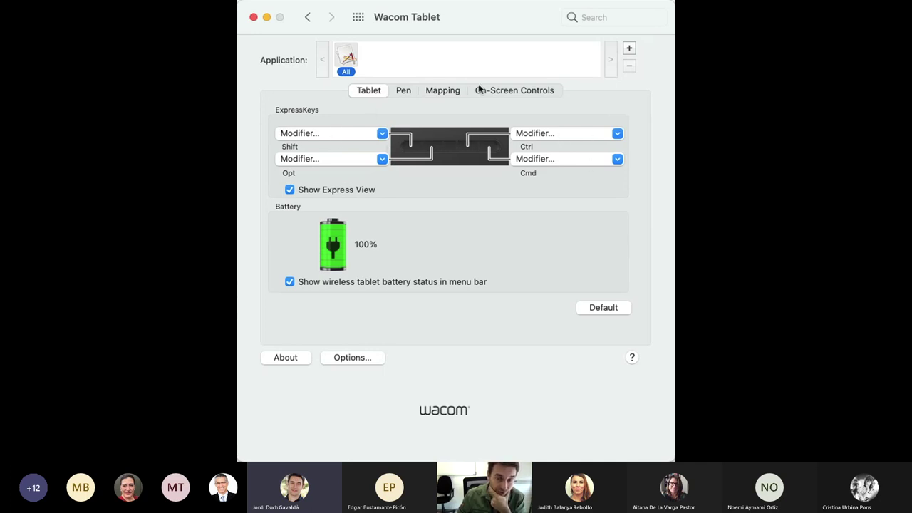
pyautogui.click(405, 92)
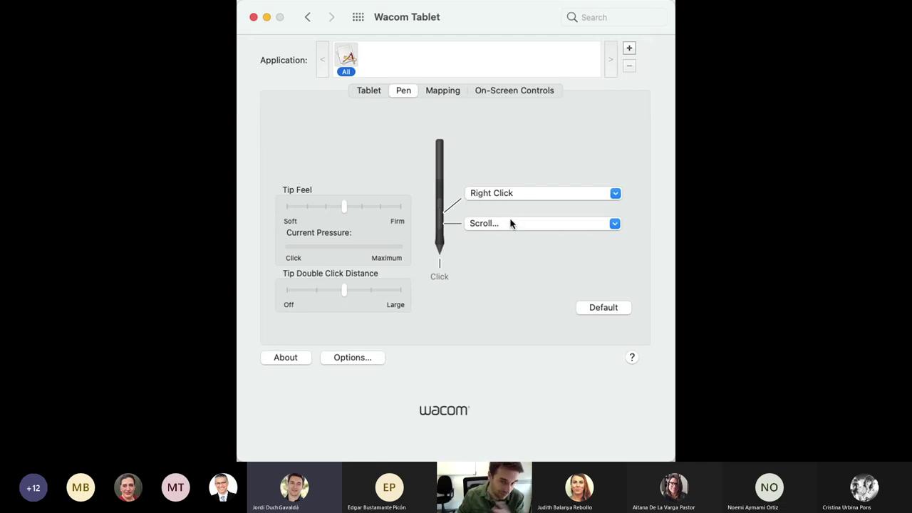
pyautogui.click(254, 18)
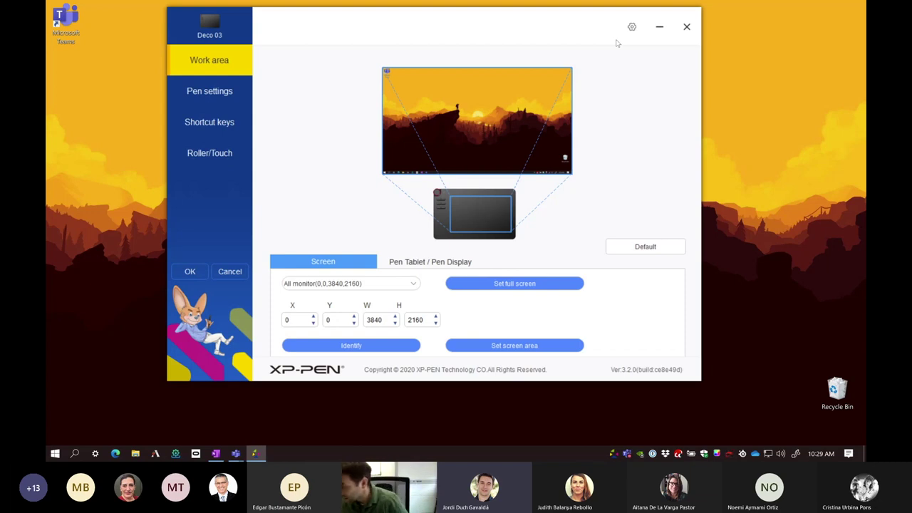
# Minimize the XP-PEN driver window, bring up the Teams meeting window and check its additional meeting options.
pyautogui.click(660, 29)
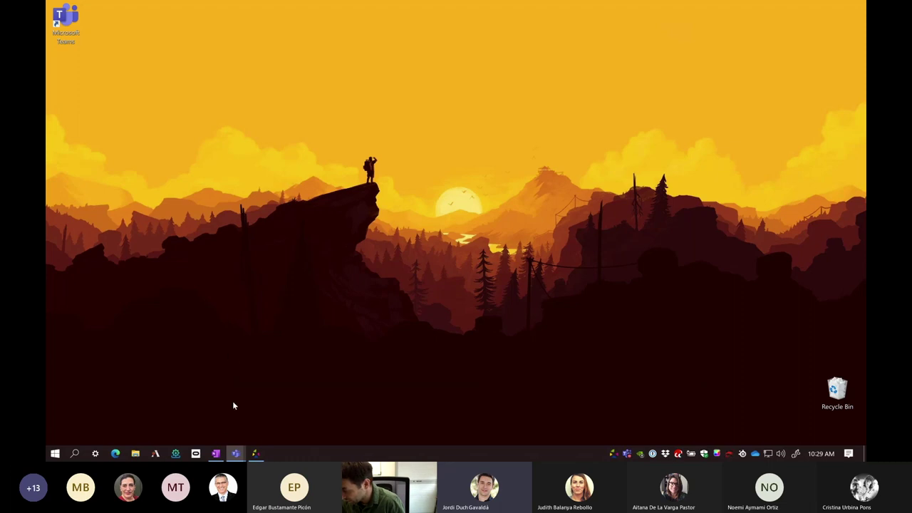
pyautogui.moveTo(235, 453)
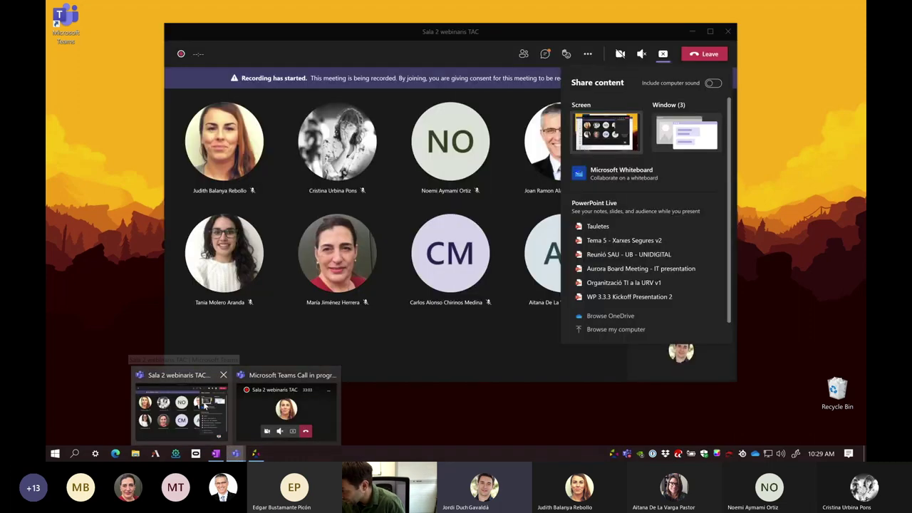
pyautogui.click(206, 405)
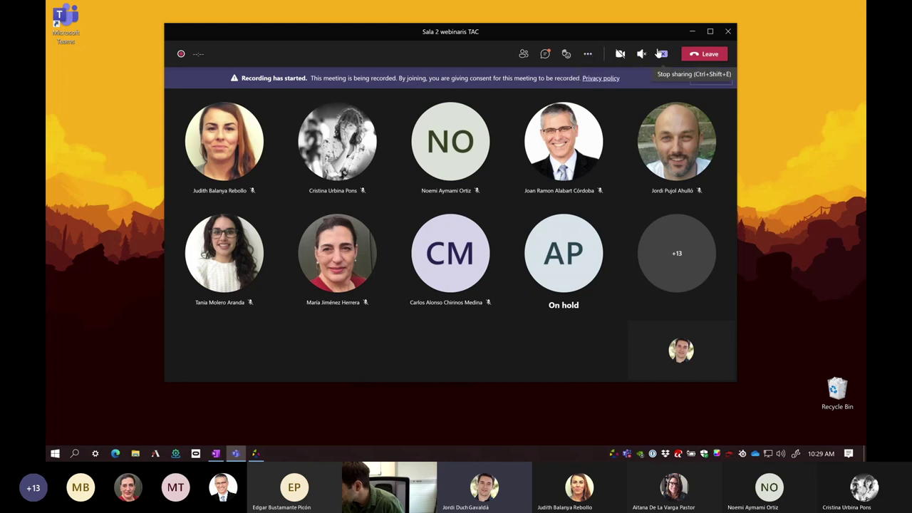
pyautogui.click(588, 56)
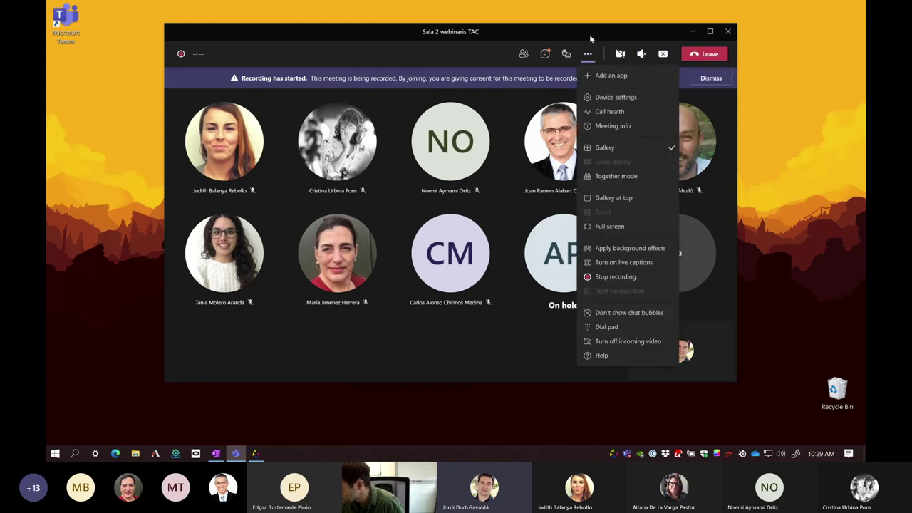
pyautogui.click(590, 33)
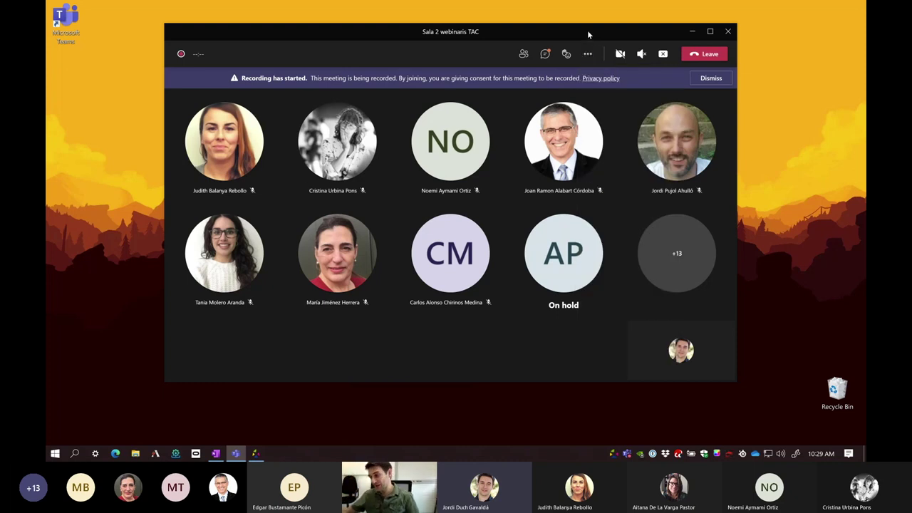
# Switch to OneNote, add a new blank page to the Quick Notes section and hide the notebook navigation.
pyautogui.click(216, 454)
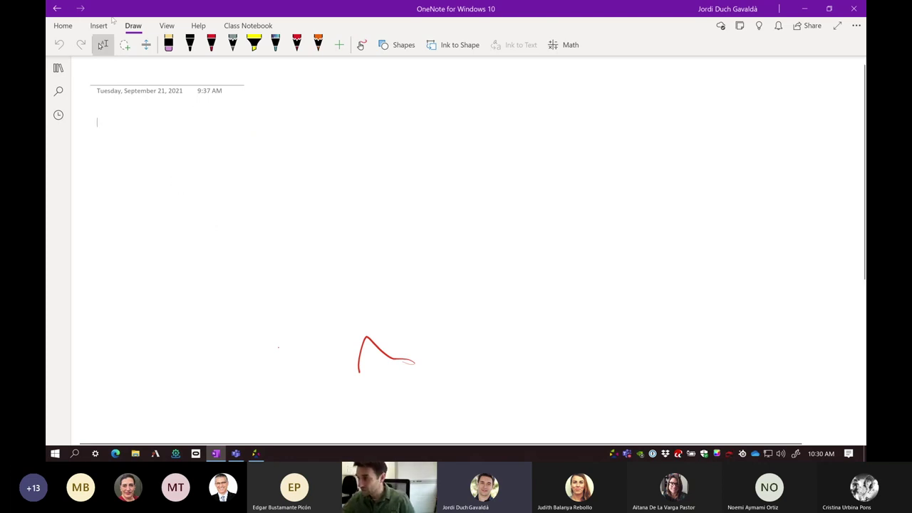
pyautogui.click(59, 70)
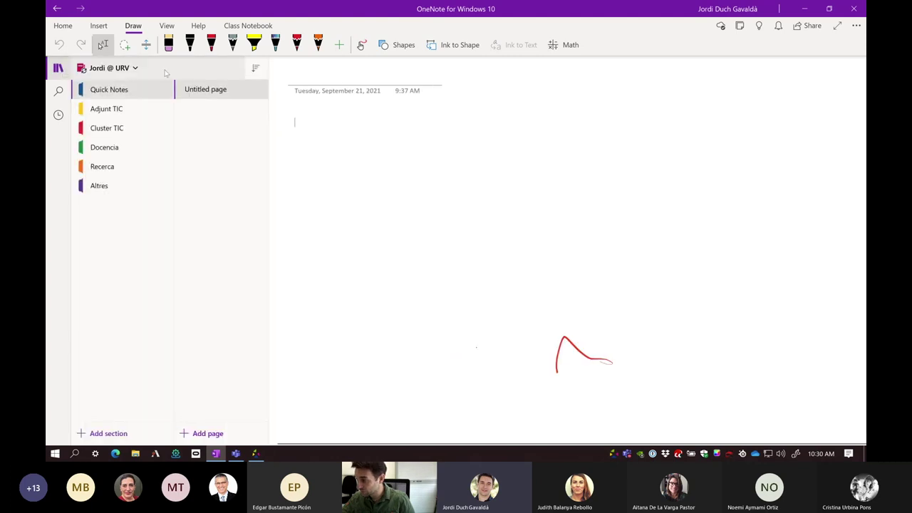
pyautogui.click(203, 434)
pyautogui.click(59, 69)
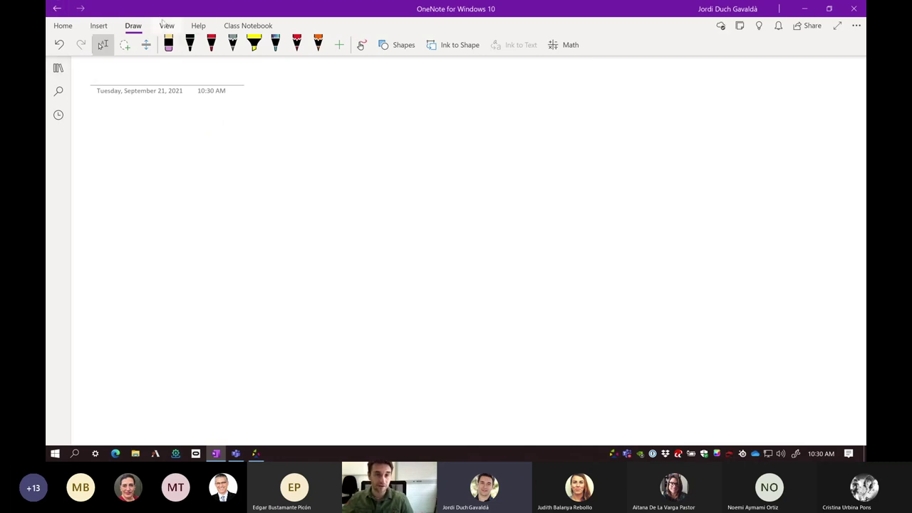
# Apply the smallest grid-line pattern as the background of the blank page.
pyautogui.click(168, 28)
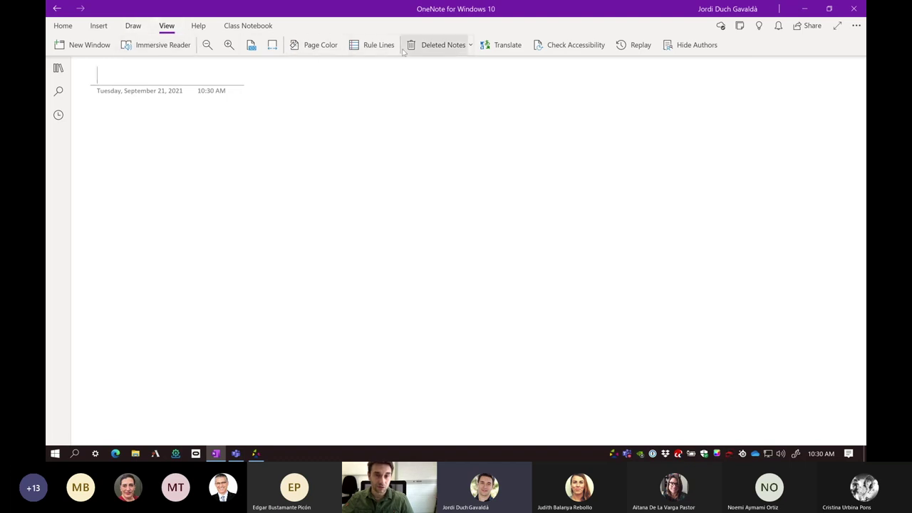
pyautogui.click(372, 45)
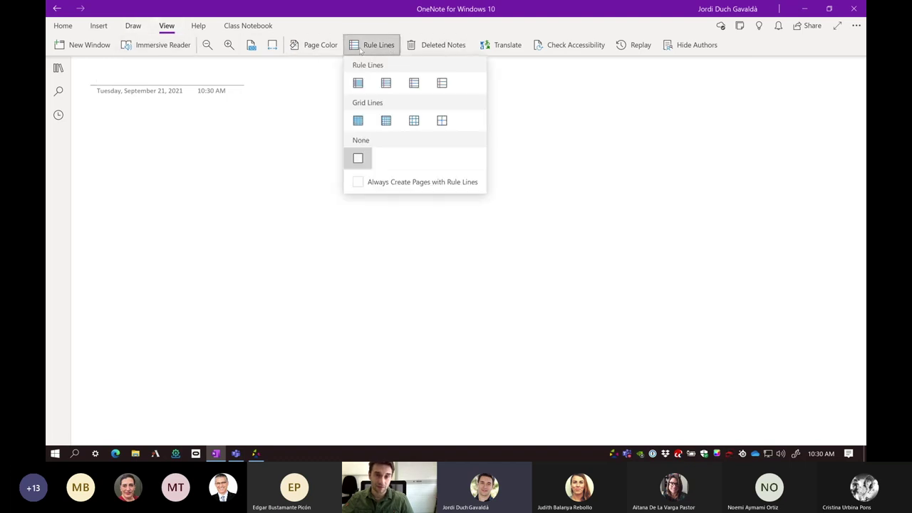
pyautogui.click(358, 121)
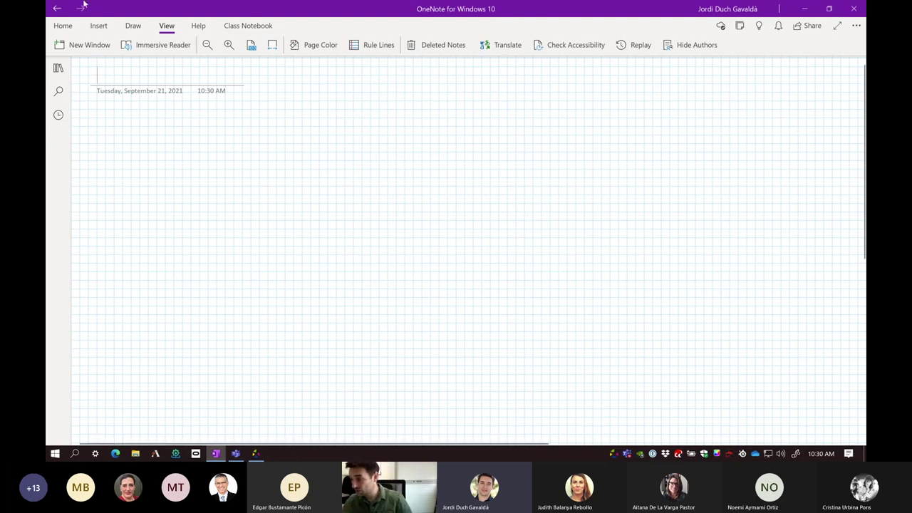
# Draw an L-shaped pair of axes with the black pen below the page's date.
pyautogui.click(142, 29)
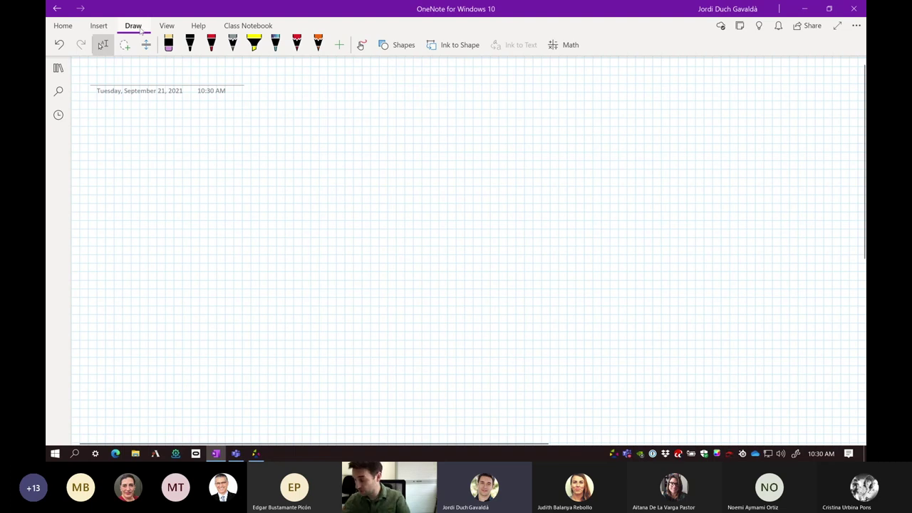
pyautogui.click(141, 30)
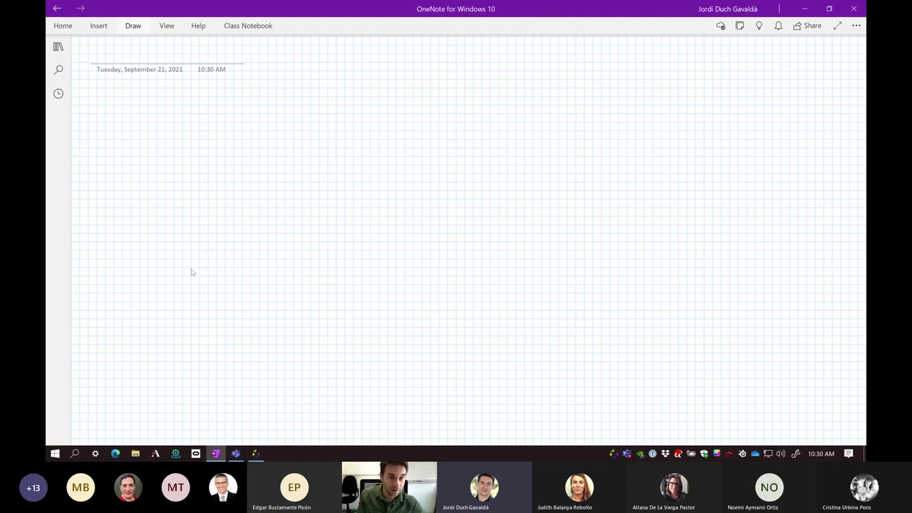
pyautogui.click(146, 28)
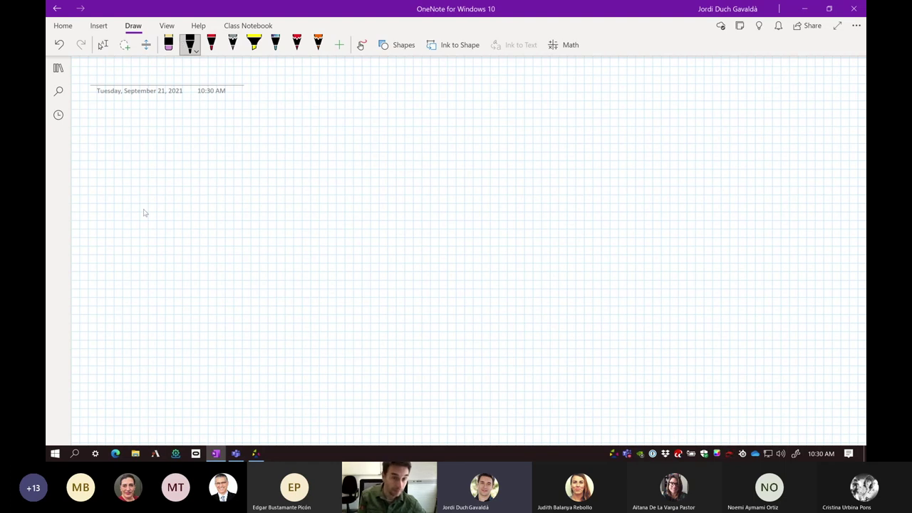
pyautogui.moveTo(144, 145)
pyautogui.mouseDown()
pyautogui.moveTo(153, 273)
pyautogui.moveTo(283, 256)
pyautogui.mouseUp()
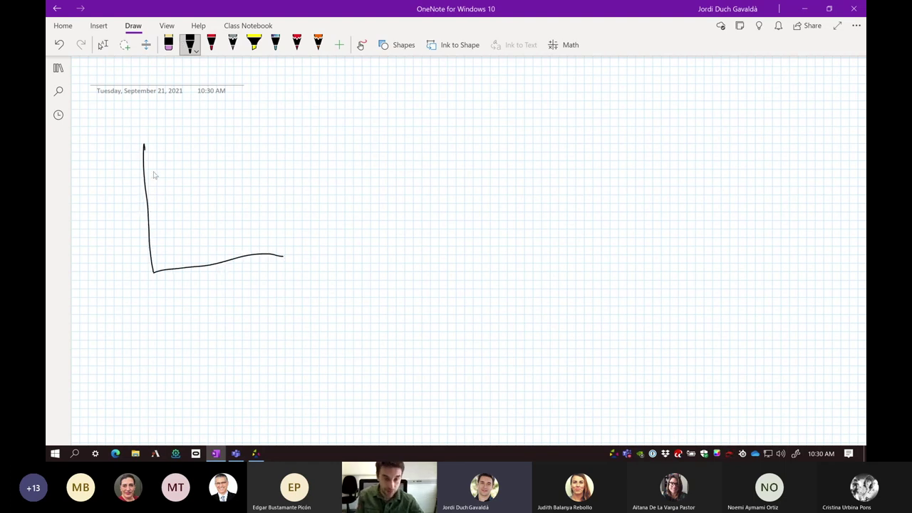
# Handwrite a short slanted word beside the axes and underline it.
pyautogui.press('Escape')
pyautogui.moveTo(339, 232); pyautogui.dragTo(331, 257)
pyautogui.moveTo(367, 224)
pyautogui.mouseDown()
pyautogui.moveTo(368, 244)
pyautogui.moveTo(384, 223)
pyautogui.moveTo(403, 231)
pyautogui.moveTo(409, 214)
pyautogui.moveTo(408, 227)
pyautogui.mouseUp()
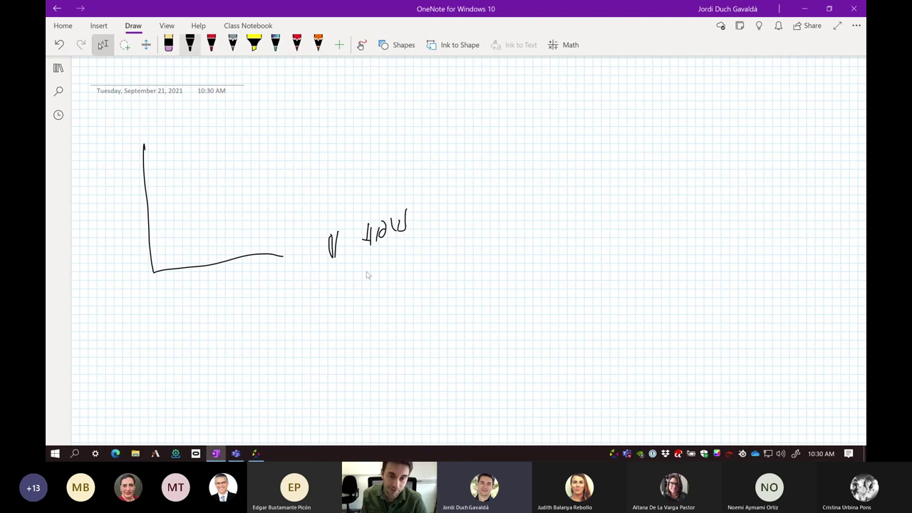
pyautogui.moveTo(352, 261); pyautogui.dragTo(419, 227)
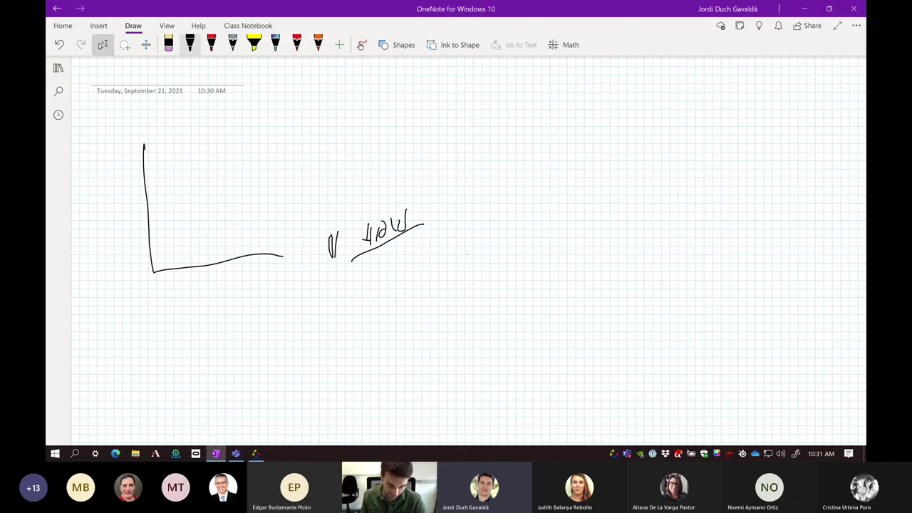
# Handwrite "HOLA" with the black pen below the axes and underline it.
pyautogui.click(190, 44)
pyautogui.moveTo(277, 241); pyautogui.dragTo(271, 250)
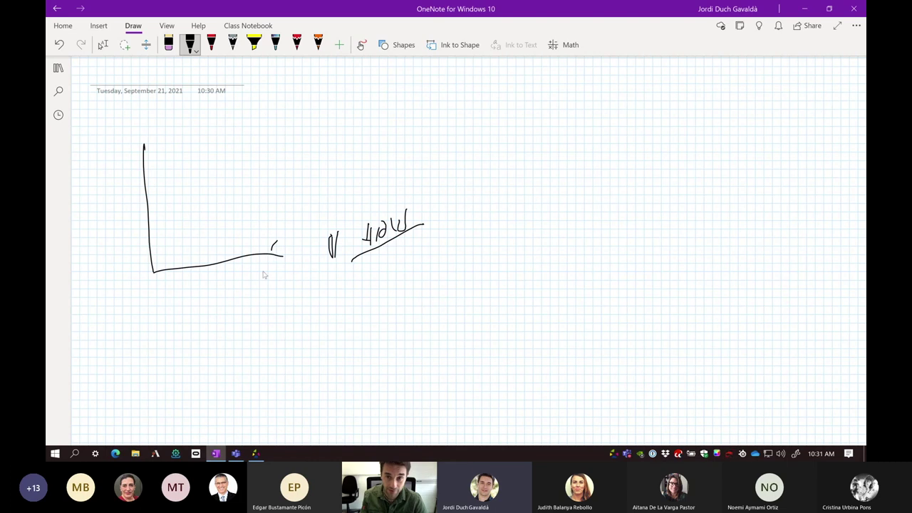
pyautogui.moveTo(242, 289)
pyautogui.mouseDown()
pyautogui.moveTo(243, 319)
pyautogui.moveTo(279, 297)
pyautogui.moveTo(288, 315)
pyautogui.moveTo(300, 314)
pyautogui.mouseUp()
pyautogui.moveTo(311, 295)
pyautogui.mouseDown()
pyautogui.moveTo(318, 316)
pyautogui.moveTo(311, 309)
pyautogui.mouseUp()
pyautogui.moveTo(229, 322); pyautogui.dragTo(299, 325)
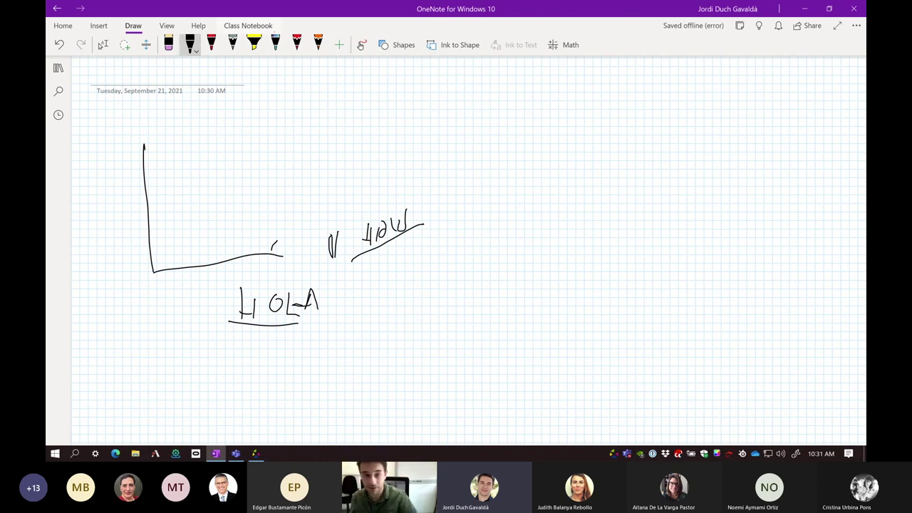
# Insert a basic rectangle shape beside the handwriting, and sketch a circle near it with Ink to Shape turned on.
pyautogui.click(102, 44)
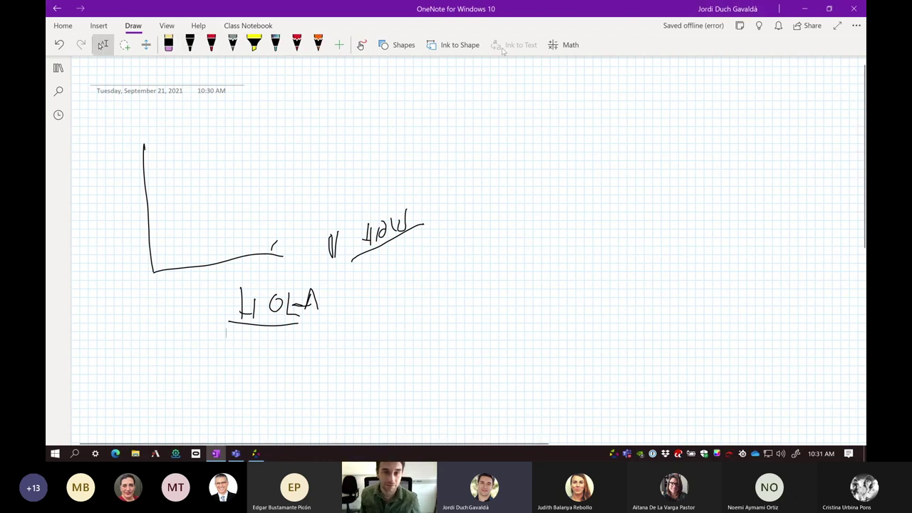
pyautogui.click(409, 47)
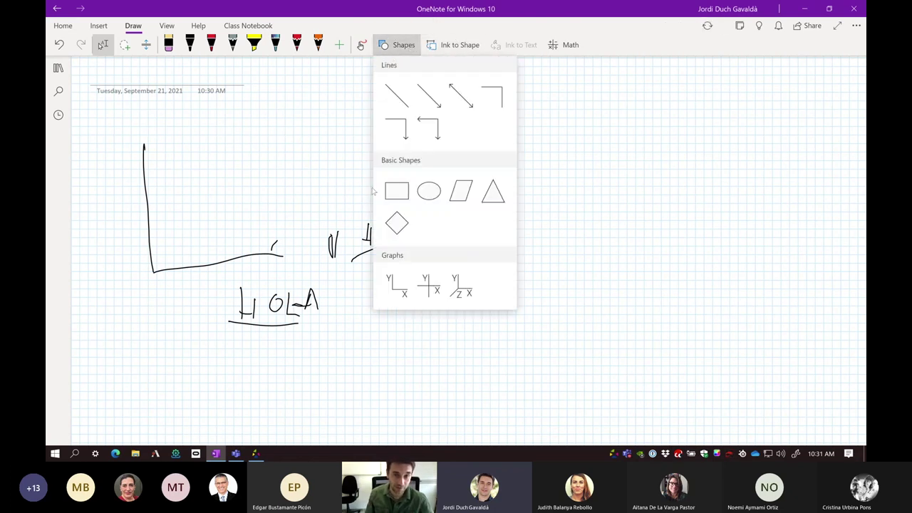
pyautogui.click(403, 196)
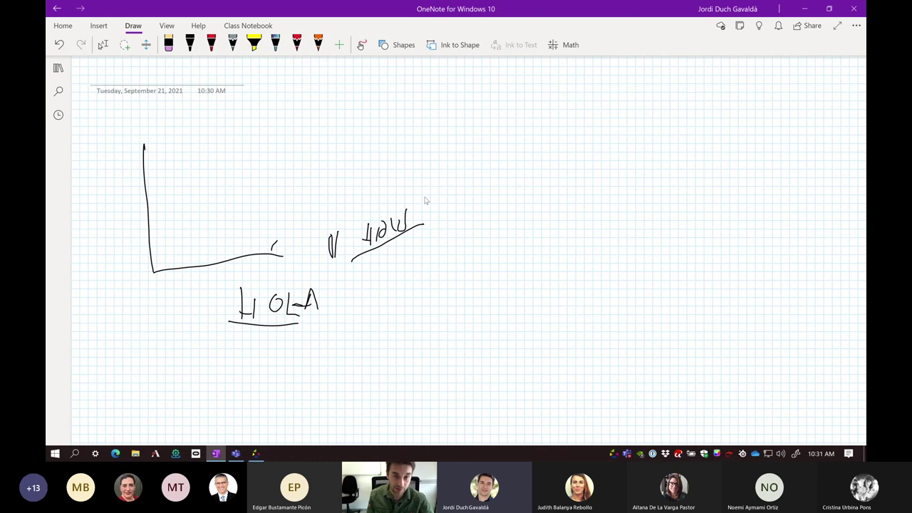
pyautogui.moveTo(456, 135)
pyautogui.mouseDown()
pyautogui.moveTo(494, 206)
pyautogui.moveTo(573, 220)
pyautogui.mouseUp()
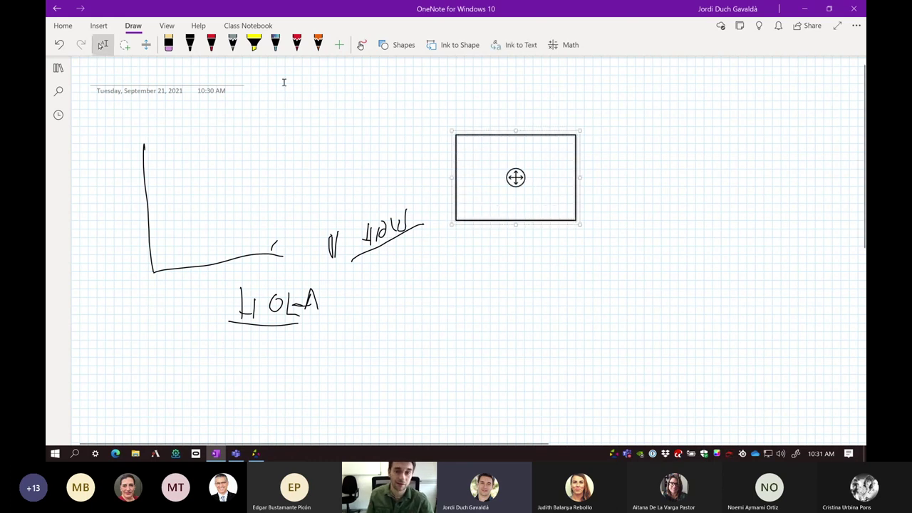
pyautogui.click(484, 44)
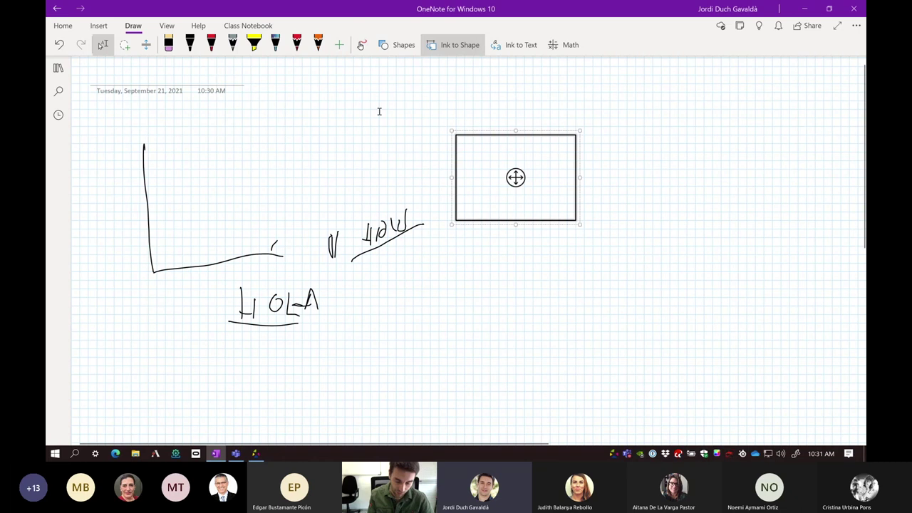
pyautogui.moveTo(387, 84)
pyautogui.mouseDown()
pyautogui.moveTo(345, 123)
pyautogui.moveTo(376, 149)
pyautogui.moveTo(417, 139)
pyautogui.moveTo(422, 95)
pyautogui.moveTo(399, 81)
pyautogui.moveTo(377, 84)
pyautogui.mouseUp()
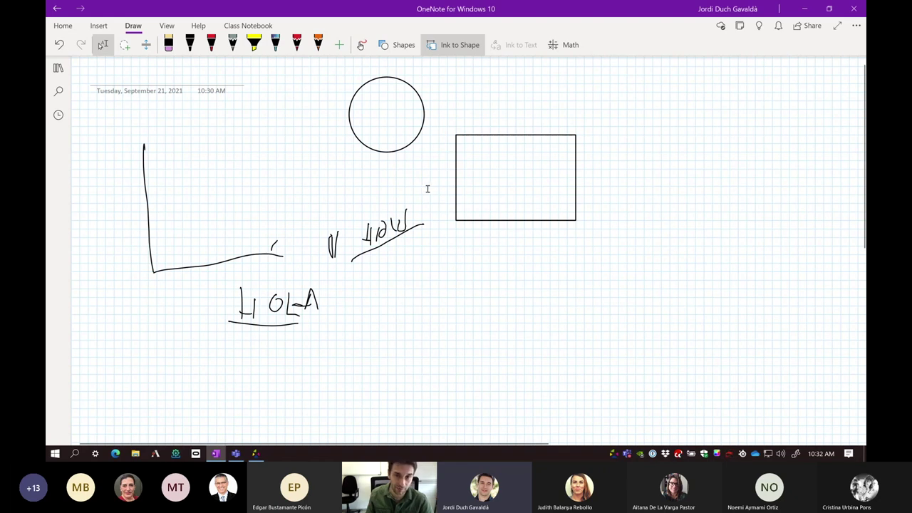
# Handwrite the equation a^x + b = 0 with the black pen below the rectangle.
pyautogui.click(189, 44)
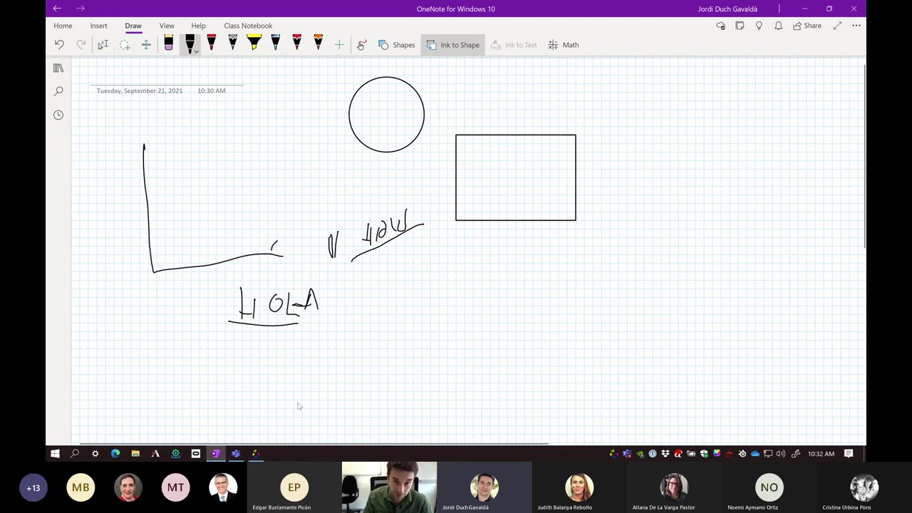
pyautogui.moveTo(448, 308)
pyautogui.mouseDown()
pyautogui.moveTo(439, 307)
pyautogui.moveTo(448, 319)
pyautogui.moveTo(462, 307)
pyautogui.mouseUp()
pyautogui.moveTo(461, 296)
pyautogui.mouseDown()
pyautogui.moveTo(453, 308)
pyautogui.moveTo(485, 305)
pyautogui.mouseUp()
pyautogui.moveTo(480, 299); pyautogui.dragTo(479, 314)
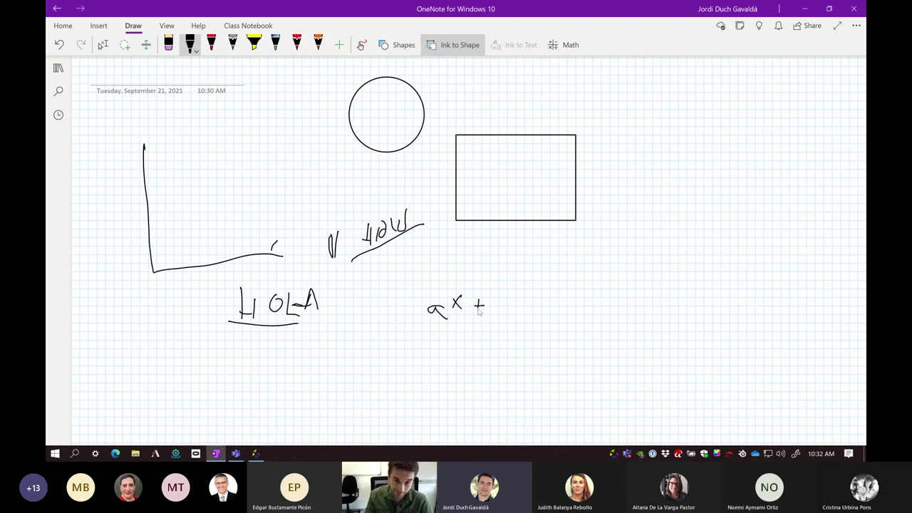
pyautogui.moveTo(500, 276)
pyautogui.mouseDown()
pyautogui.moveTo(497, 308)
pyautogui.moveTo(497, 295)
pyautogui.moveTo(497, 306)
pyautogui.moveTo(522, 306)
pyautogui.mouseUp()
pyautogui.moveTo(508, 313)
pyautogui.mouseDown()
pyautogui.moveTo(546, 314)
pyautogui.moveTo(543, 300)
pyautogui.mouseUp()
# Select the handwritten equation, run Math recognition on it, and clear the selection.
pyautogui.click(103, 44)
pyautogui.moveTo(399, 255)
pyautogui.mouseDown()
pyautogui.moveTo(552, 358)
pyautogui.moveTo(613, 364)
pyautogui.mouseUp()
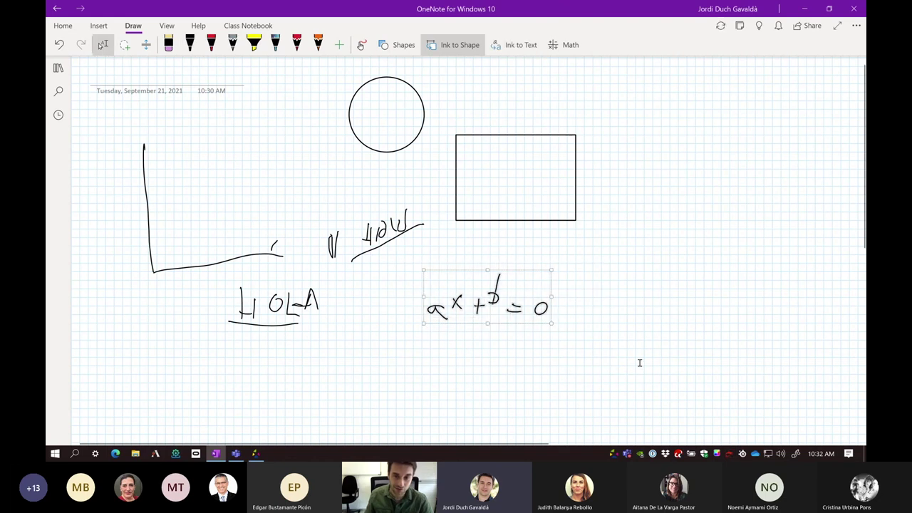
pyautogui.click(569, 46)
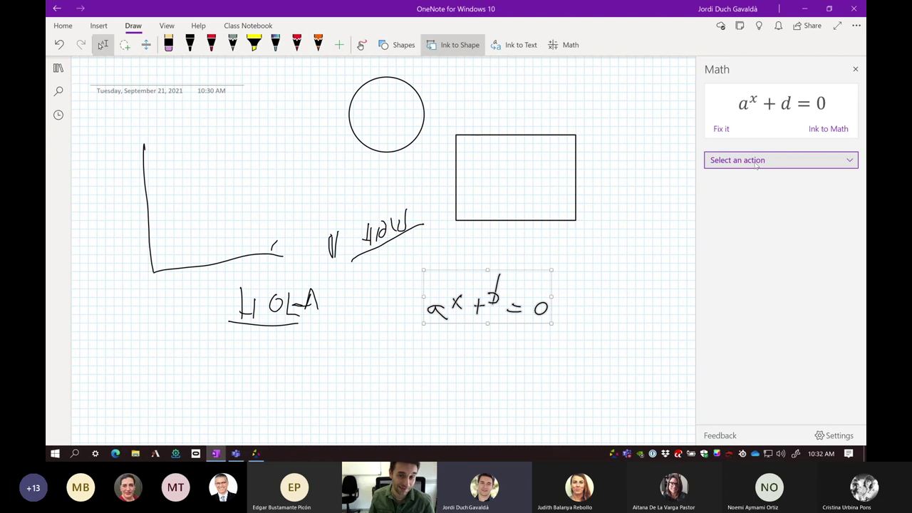
pyautogui.click(536, 93)
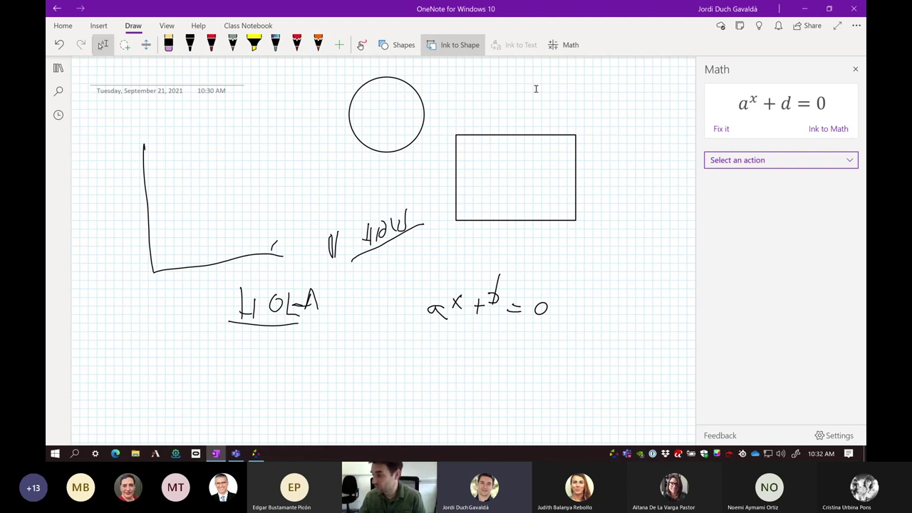
# Minimize OneNote, open File Explorer and check the file options available for the recent PDF PhysRevX.10.041055.
pyautogui.click(801, 9)
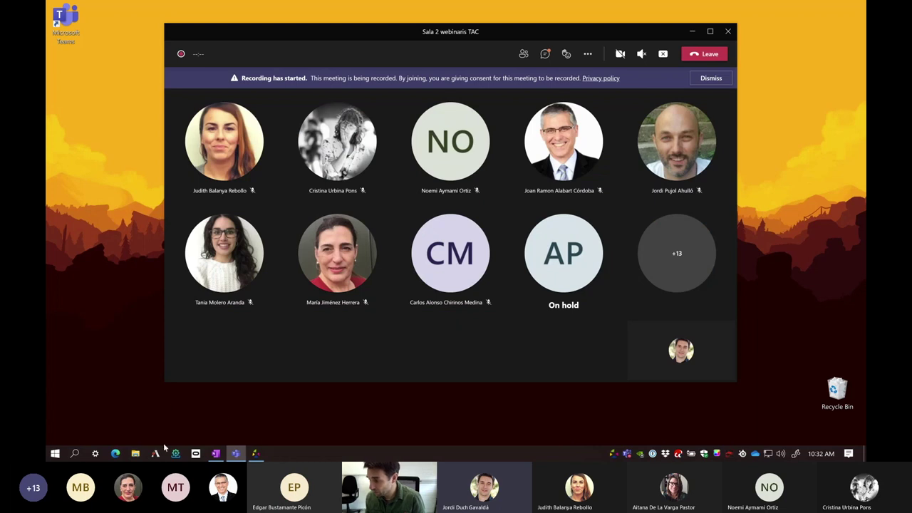
pyautogui.click(147, 265)
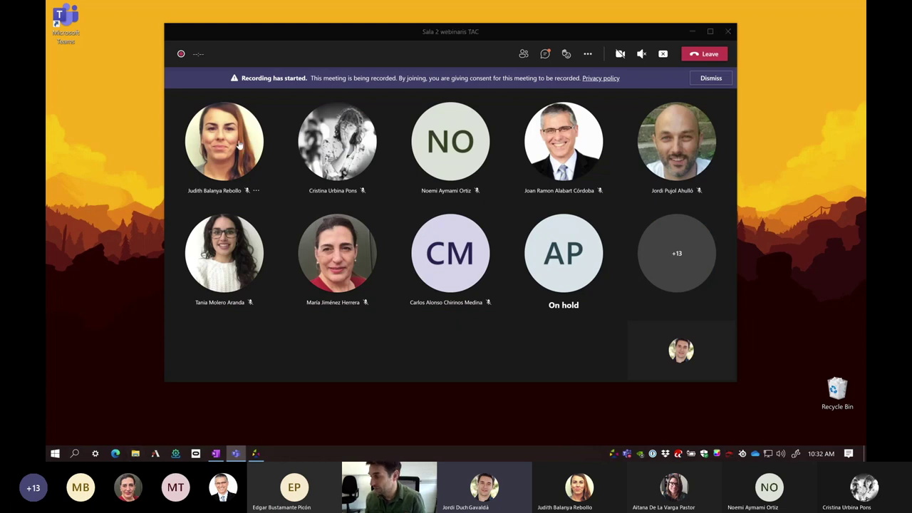
pyautogui.press('super+e')
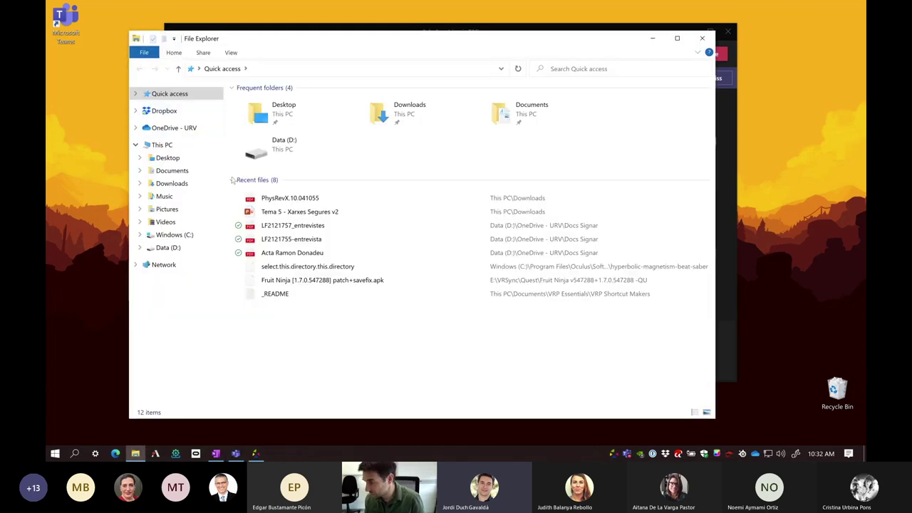
pyautogui.rightClick(280, 200)
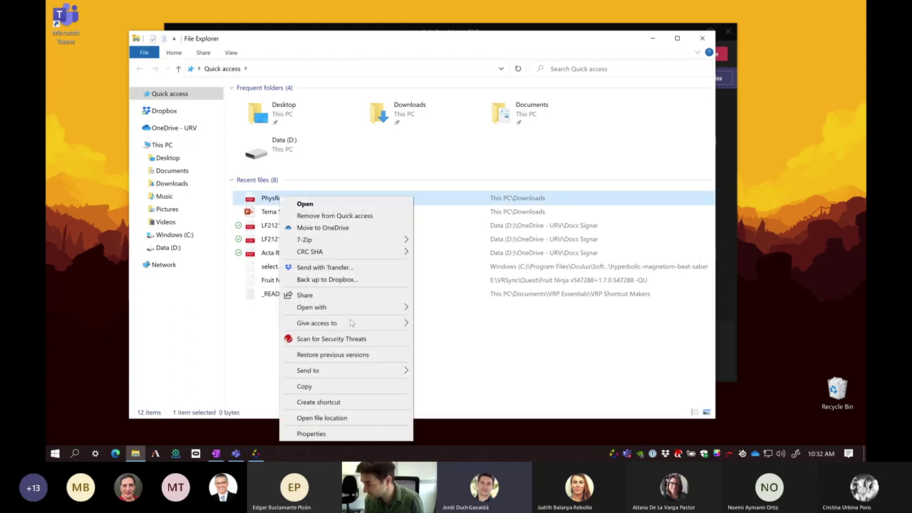
pyautogui.click(71, 342)
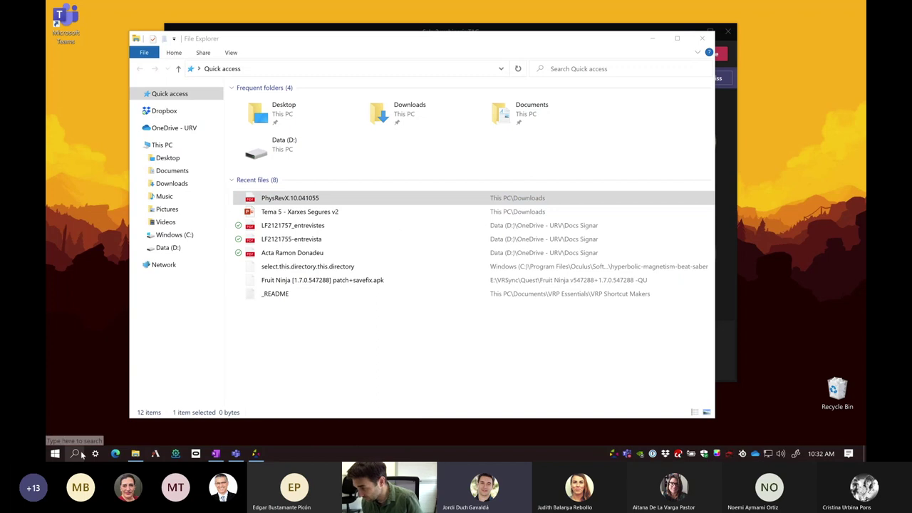
# Search Windows for "cloud" and launch Cloudpaging Player.
pyautogui.click(80, 454)
pyautogui.write('cloud')
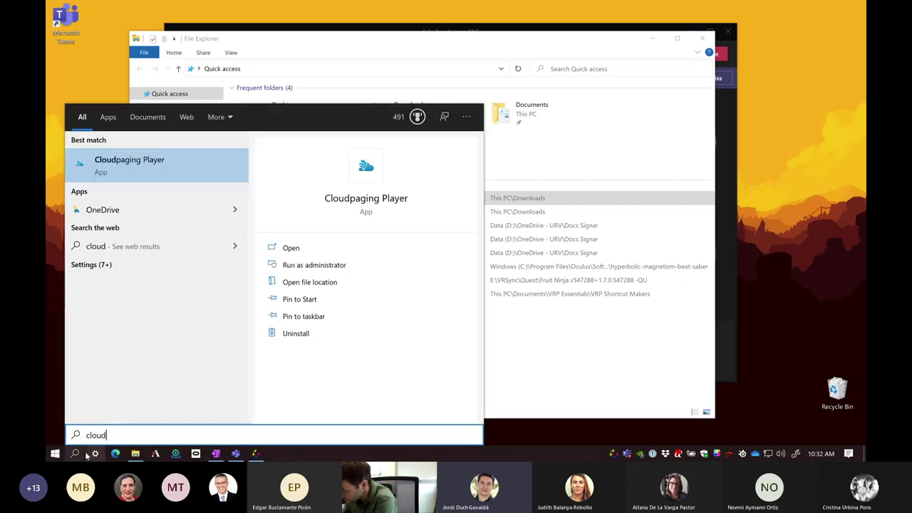
pyautogui.press('Return')
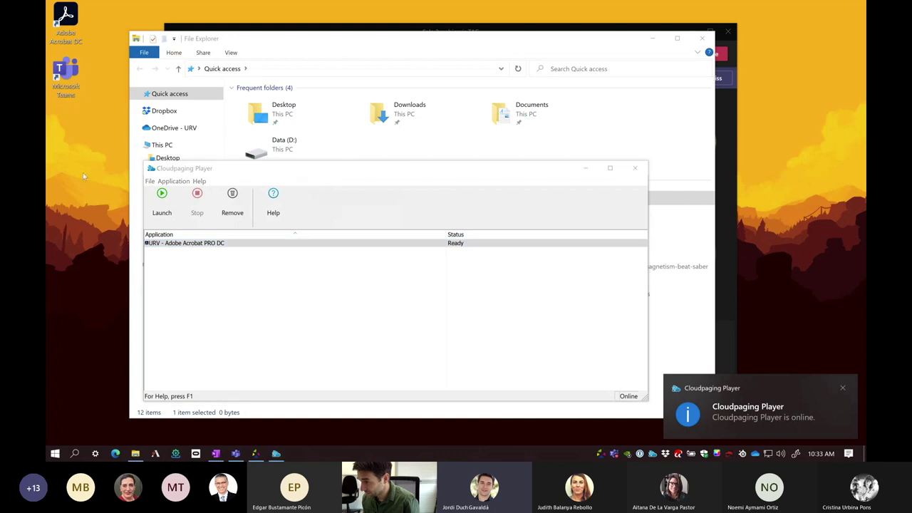
# Open the recent file PhysRevX.10.041055 from File Explorer with Adobe Acrobat DC and dismiss the assistive reading dialog.
pyautogui.click(249, 51)
pyautogui.rightClick(293, 198)
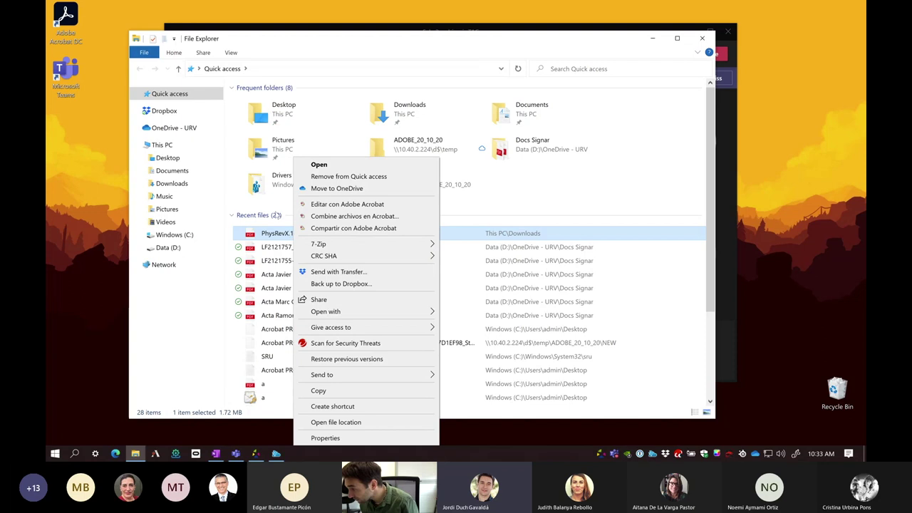
pyautogui.moveTo(424, 314)
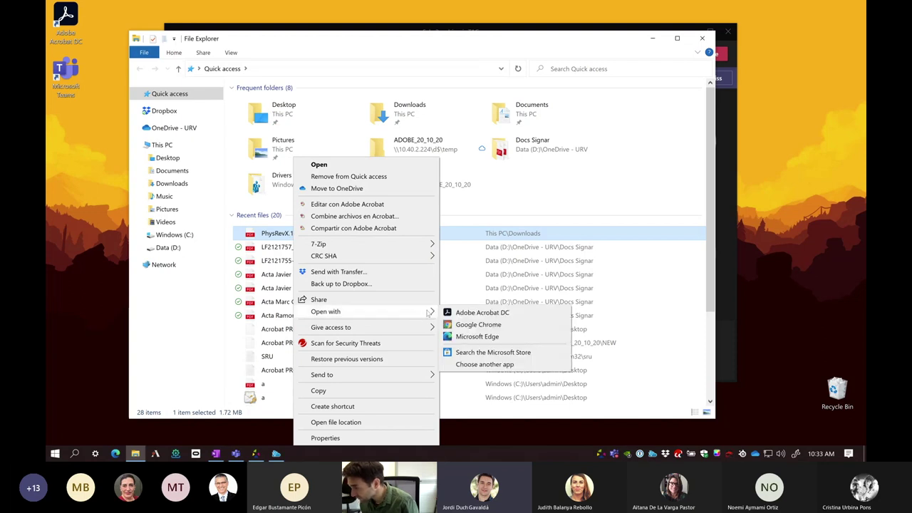
pyautogui.click(460, 312)
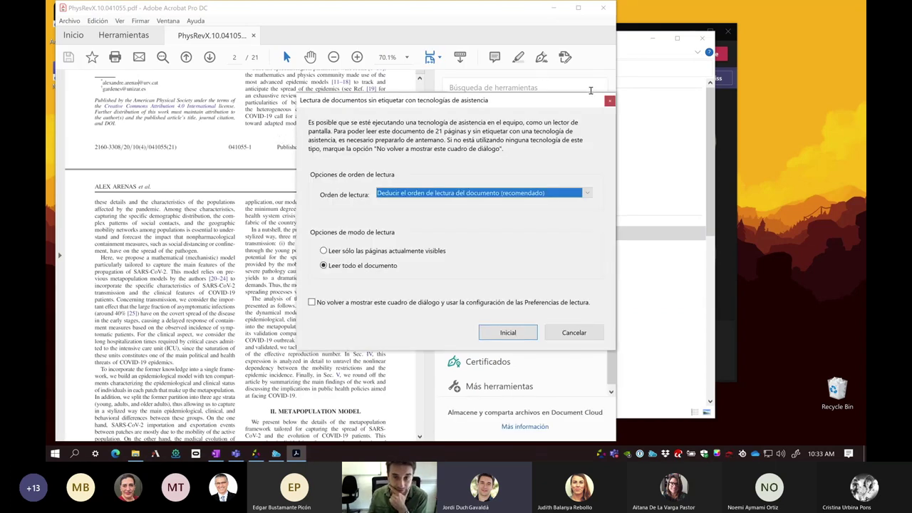
pyautogui.click(609, 101)
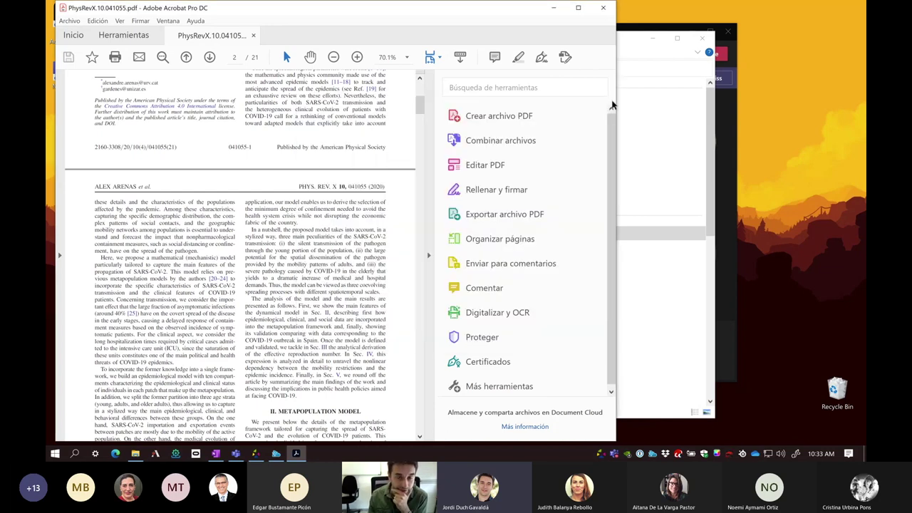
# Open the commenting tools and highlight in yellow the page 2 passages on spatial dissemination, the COVID-19 outbreak in Spain and the health system crisis.
pyautogui.click(467, 284)
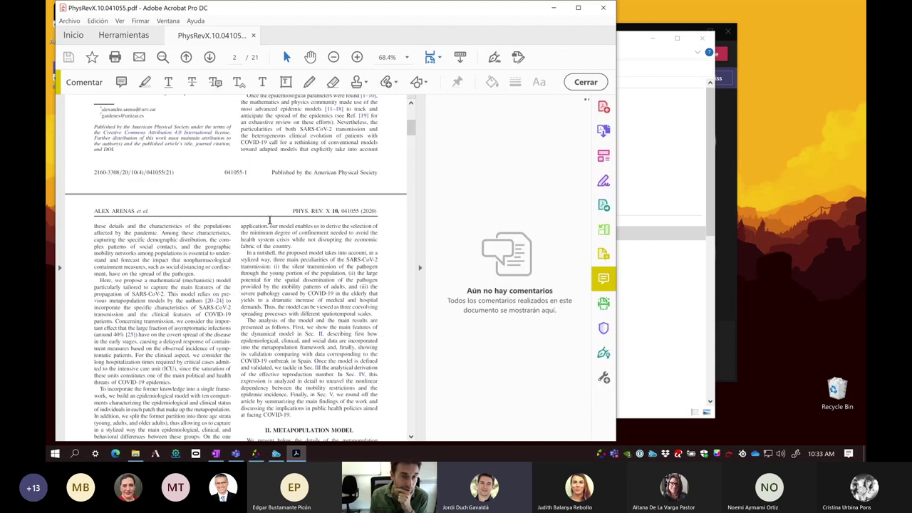
pyautogui.click(144, 84)
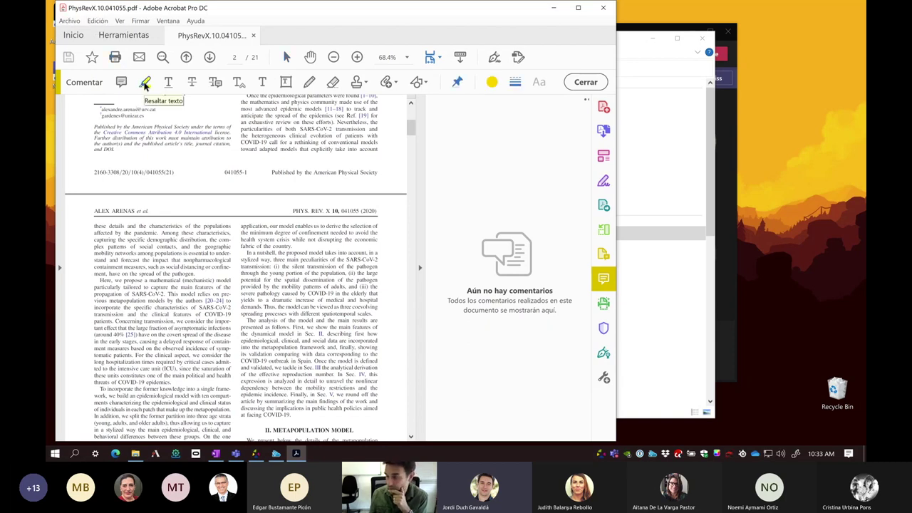
pyautogui.moveTo(258, 280); pyautogui.dragTo(276, 307)
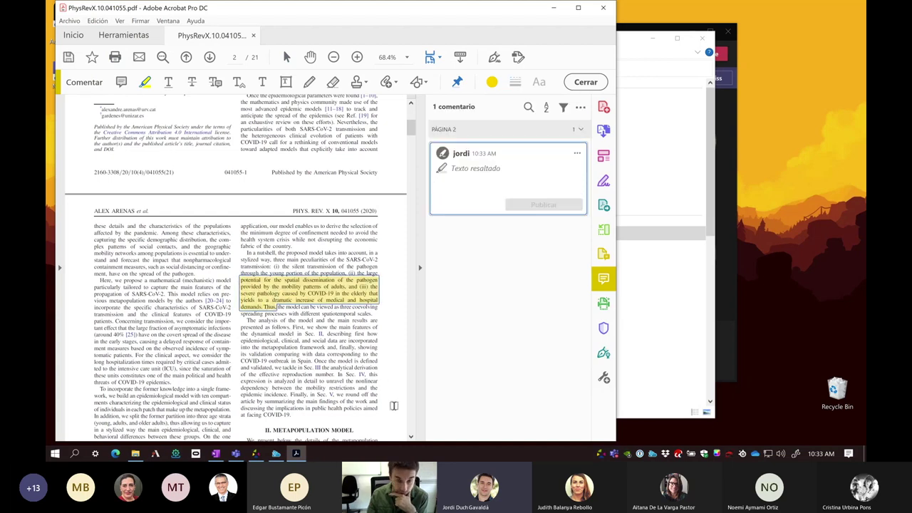
pyautogui.moveTo(356, 365); pyautogui.dragTo(328, 354)
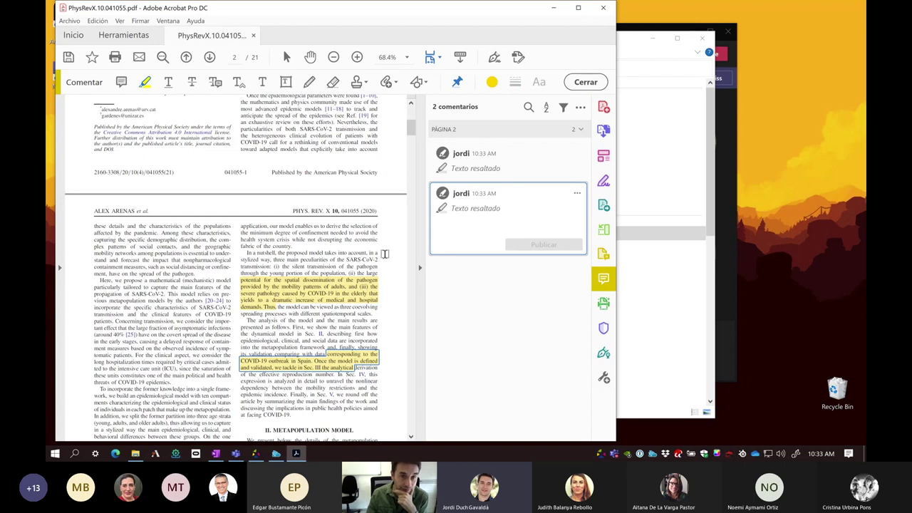
pyautogui.press('Escape')
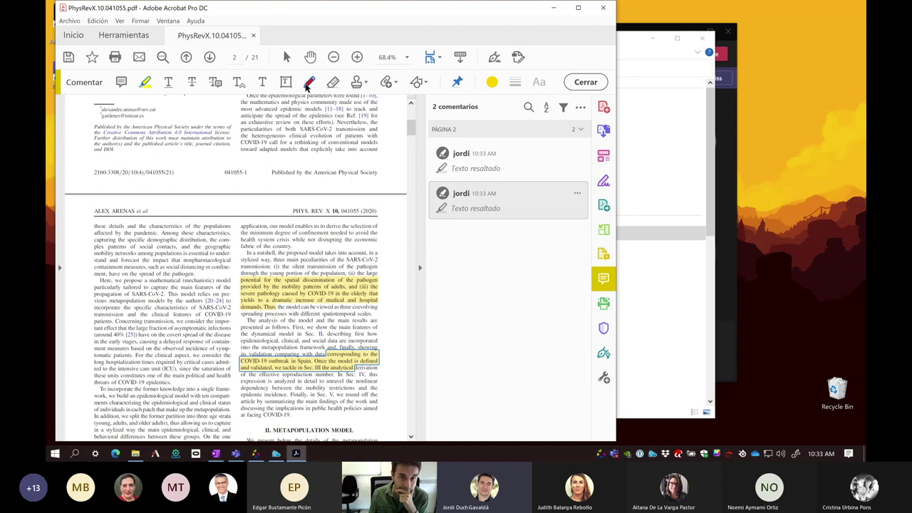
pyautogui.moveTo(331, 232)
pyautogui.mouseDown()
pyautogui.moveTo(319, 246)
pyautogui.moveTo(314, 241)
pyautogui.mouseUp()
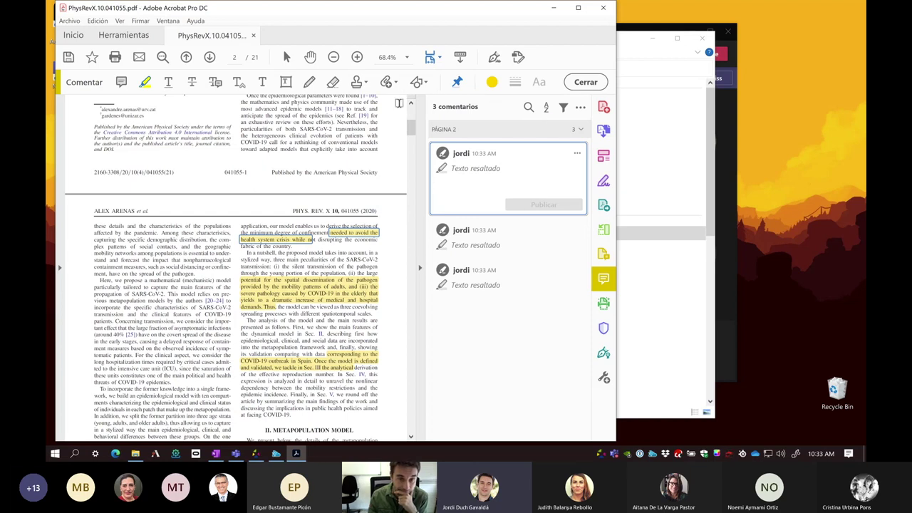
# Draw a red freehand scribble with the pencil tool over the "In a nutshell" paragraph on page 2.
pyautogui.click(401, 100)
pyautogui.click(311, 83)
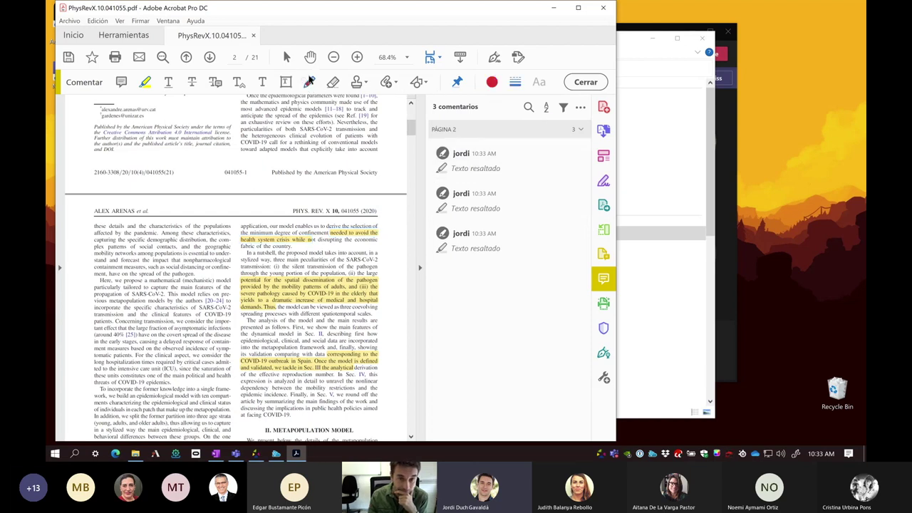
pyautogui.moveTo(265, 248)
pyautogui.mouseDown()
pyautogui.moveTo(276, 282)
pyautogui.moveTo(287, 277)
pyautogui.moveTo(282, 267)
pyautogui.mouseUp()
# Add a bookmark at page 2, accept its default name and close the bookmarks pane.
pyautogui.rightClick(334, 237)
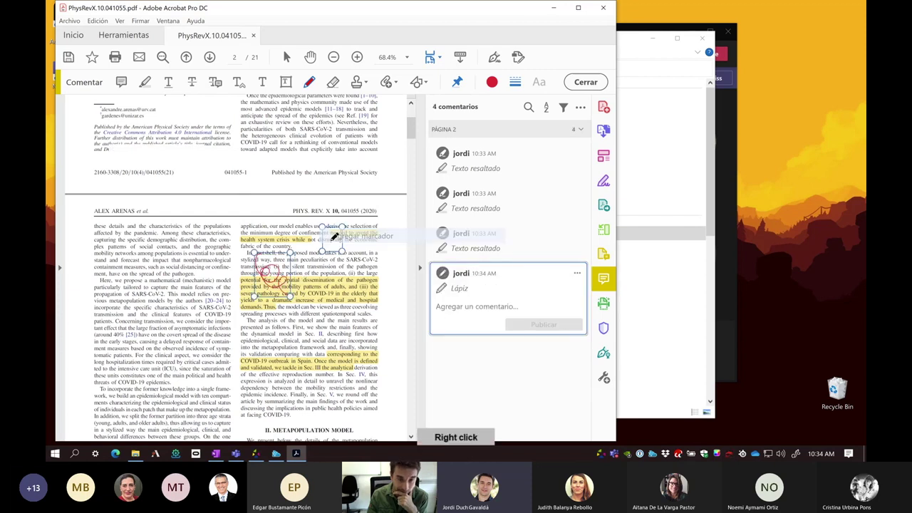
pyautogui.click(334, 237)
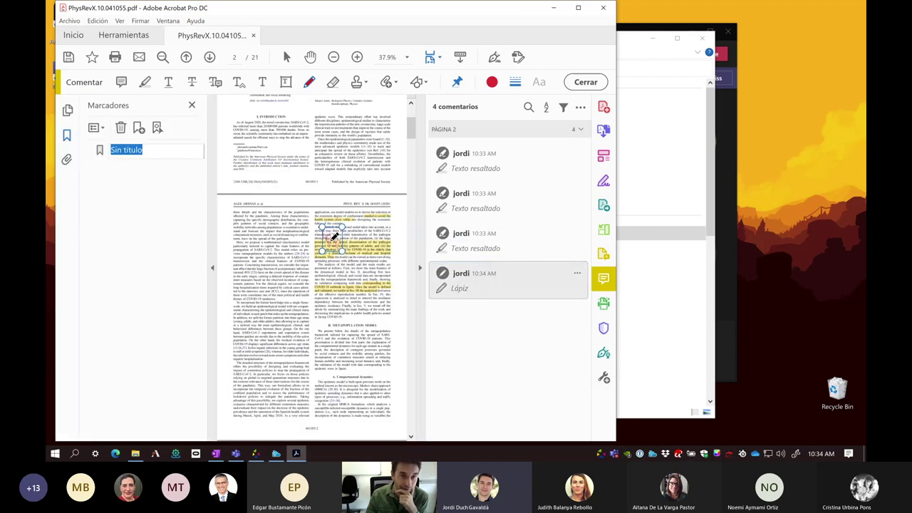
pyautogui.press('Return')
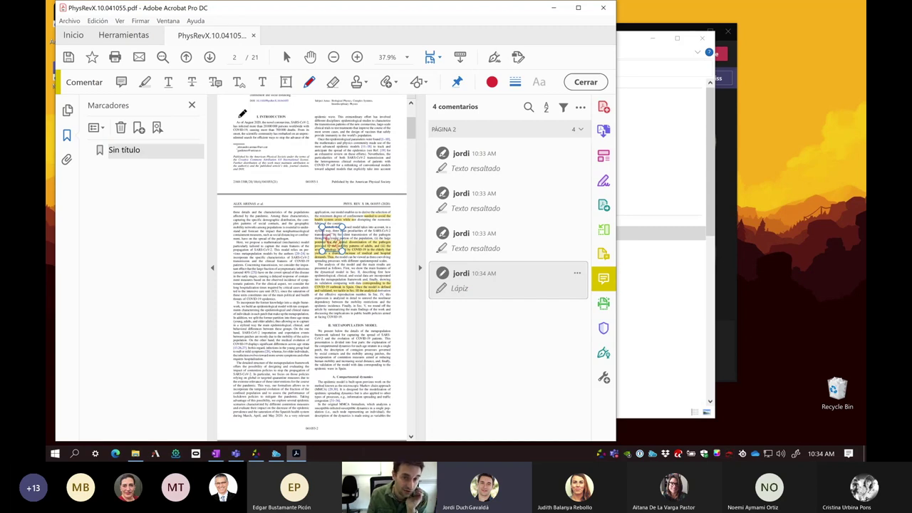
pyautogui.click(193, 107)
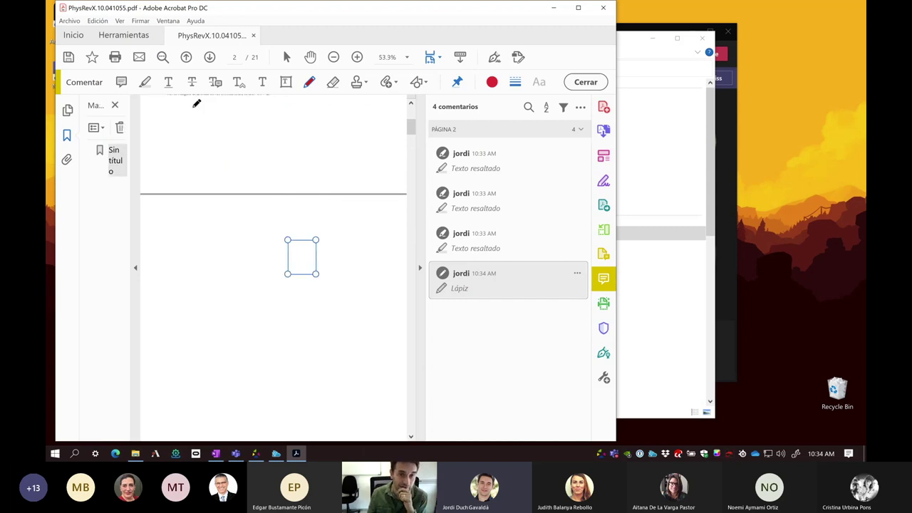